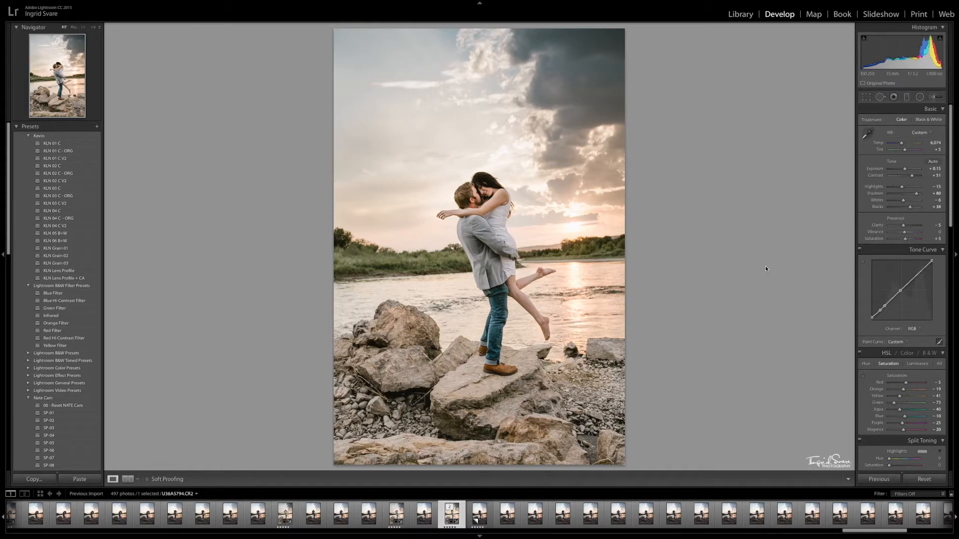
Compare the finished edit with its unedited virtual copy, select the copy and straighten the tilted horizon.
key("Right")
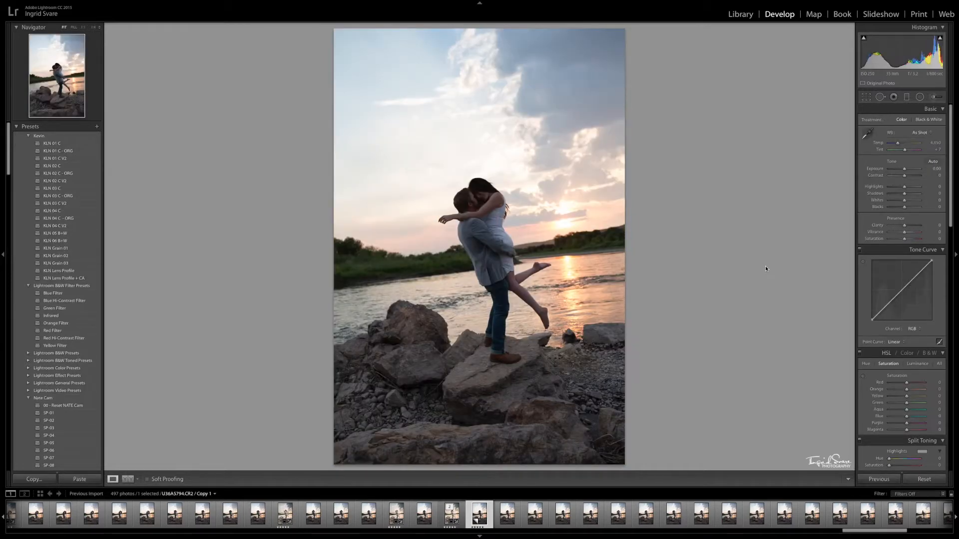
key("Left")
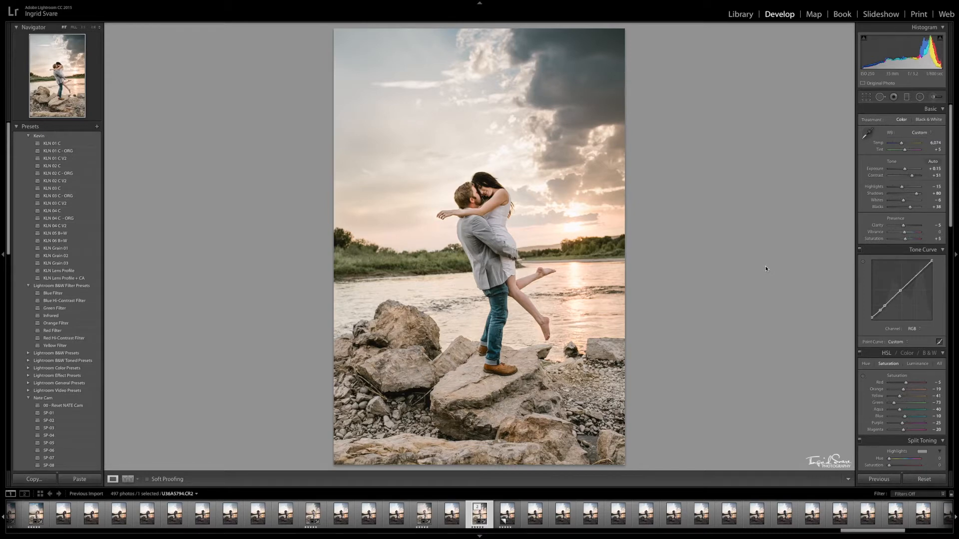
key("Right")
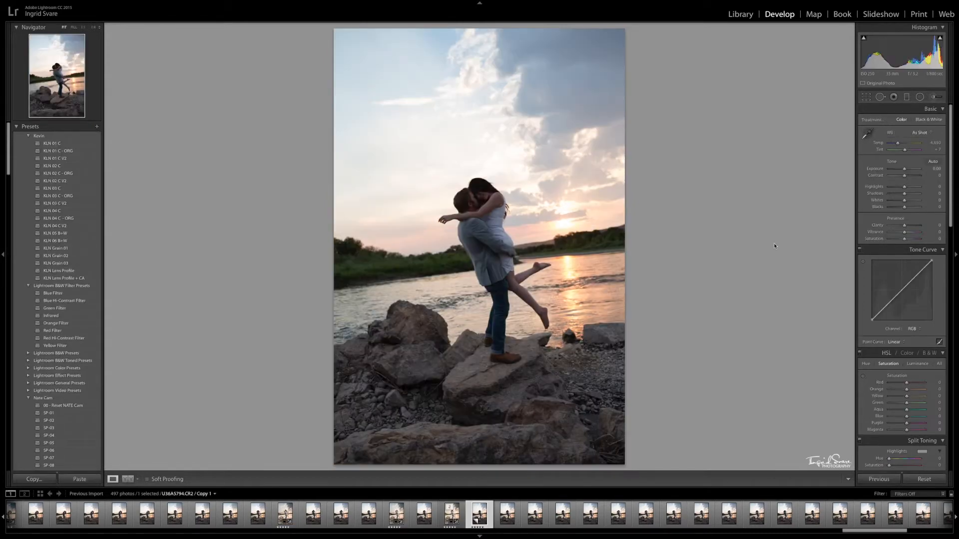
left_click(867, 97)
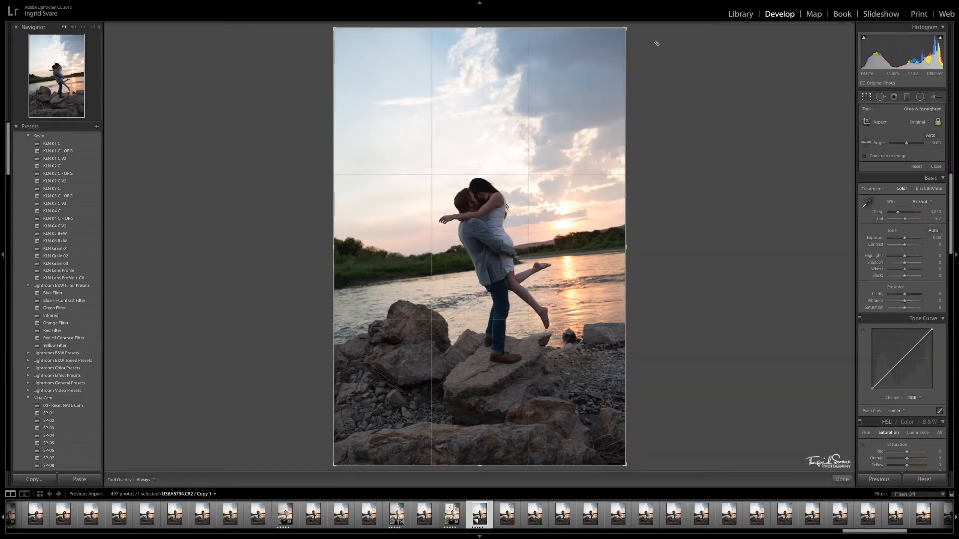
left_click_drag(658, 41, 668, 49)
key("Return")
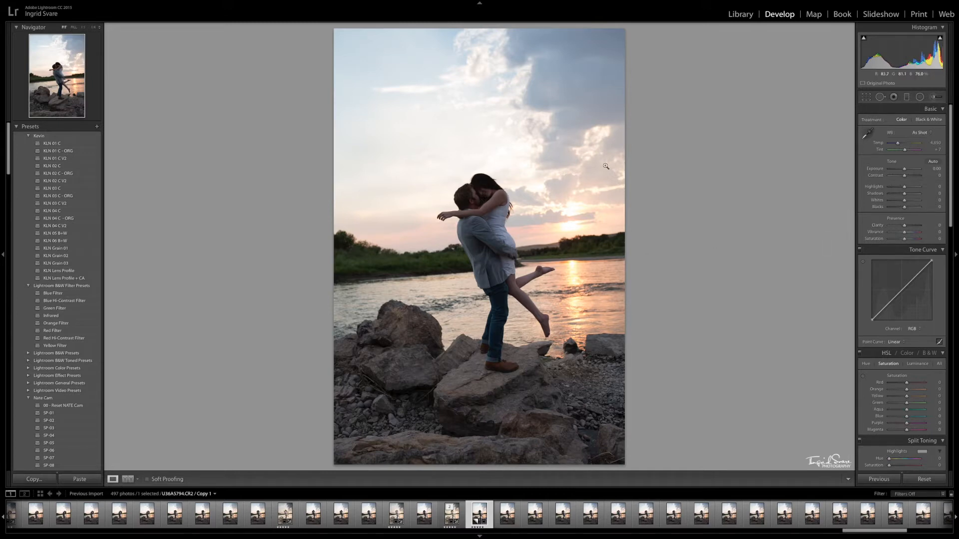
Paint an Adjustment Brush mask over the sky and clouds with brush size 17 and exposure −0.29.
left_click(934, 97)
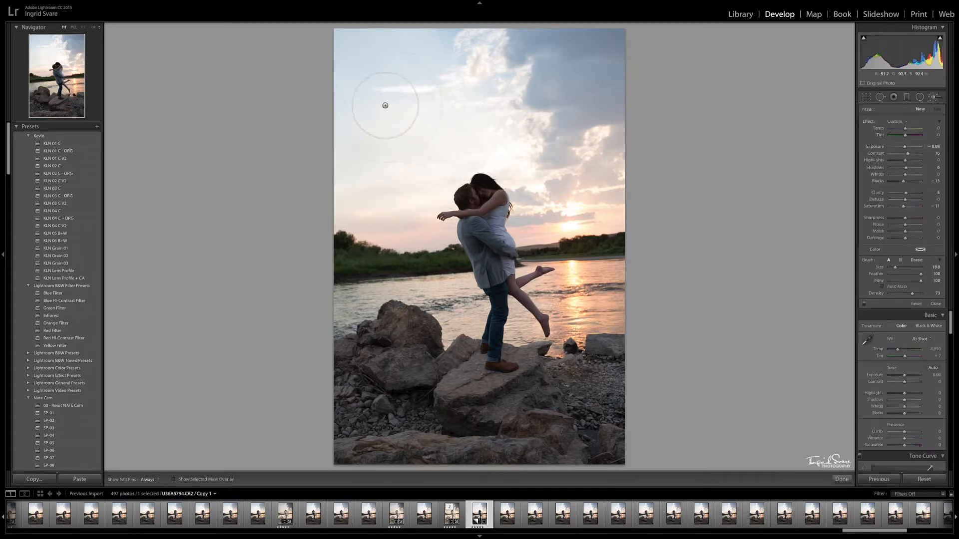
scroll(382, 104, "up", 2)
scroll(383, 101, "down", 4)
scroll(385, 96, "down", 3)
scroll(525, 58, "up", 3)
mouse_move(552, 49)
left_mouse_down()
mouse_move(662, 52)
mouse_move(434, 25)
mouse_move(535, 30)
mouse_move(574, 67)
mouse_move(609, 204)
mouse_move(446, 33)
mouse_move(483, 48)
mouse_move(393, 81)
mouse_move(352, 171)
mouse_move(361, 198)
mouse_move(363, 157)
mouse_move(408, 86)
mouse_move(465, 88)
mouse_move(454, 78)
mouse_move(636, 158)
left_mouse_up()
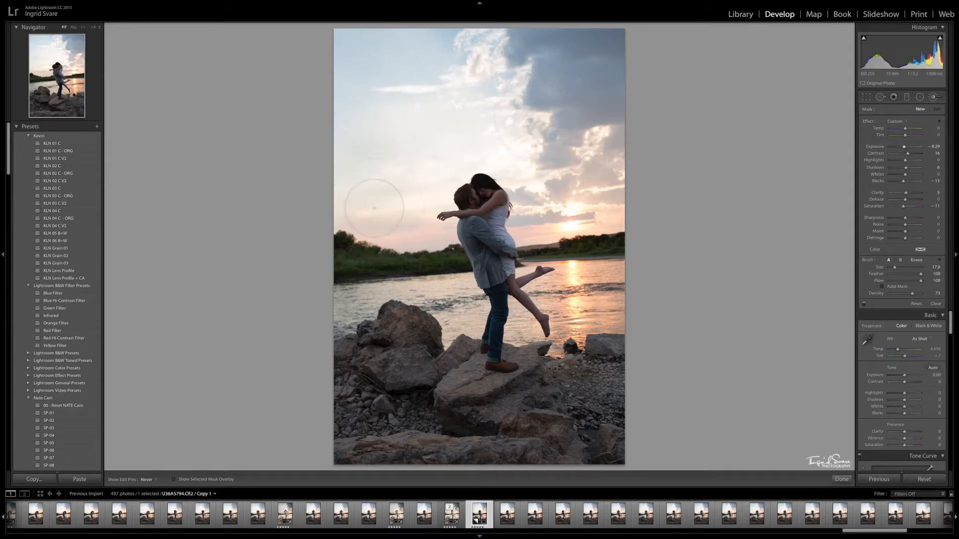
left_click_drag(615, 93, 615, 98)
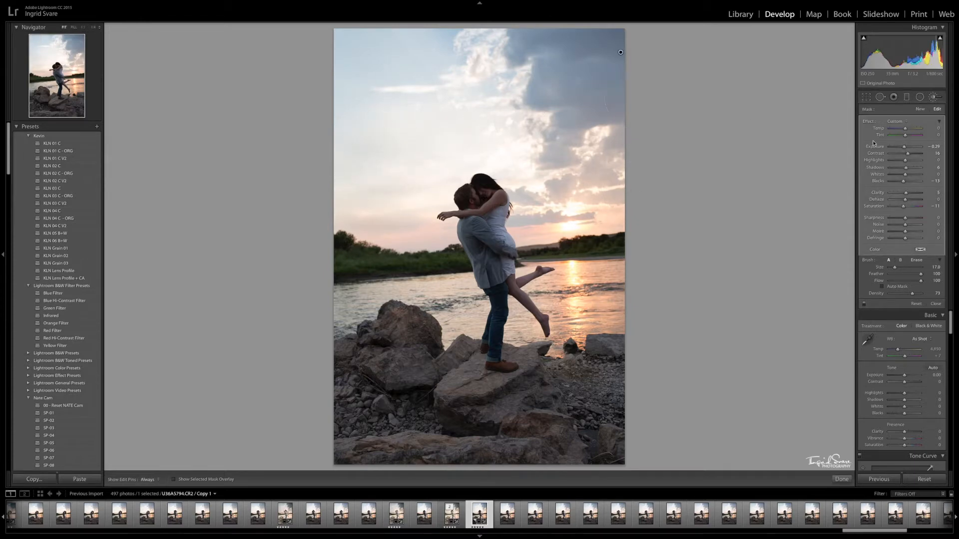
Test the sky mask with a strongly reduced exposure, settle on about −0.8 and finish brushing.
left_click_drag(906, 148, 905, 149)
key("h")
key("h")
left_click_drag(905, 147, 887, 158)
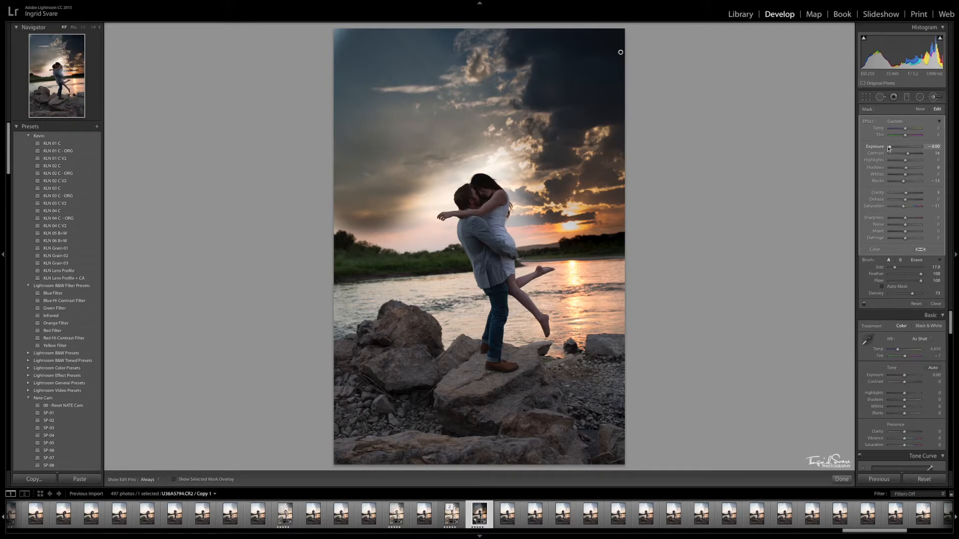
mouse_move(889, 148)
left_mouse_down()
mouse_move(927, 149)
mouse_move(902, 152)
left_mouse_up()
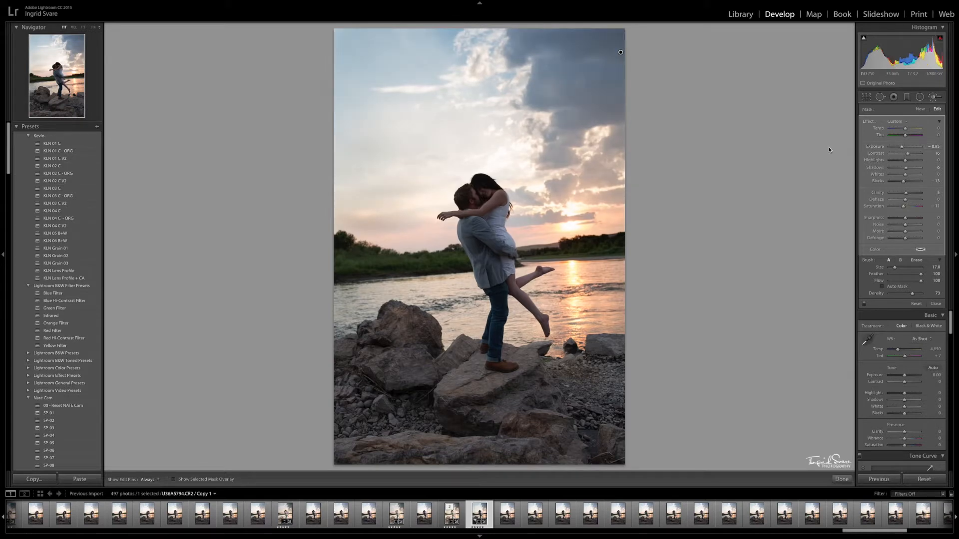
key("h")
key("h")
left_click(934, 98)
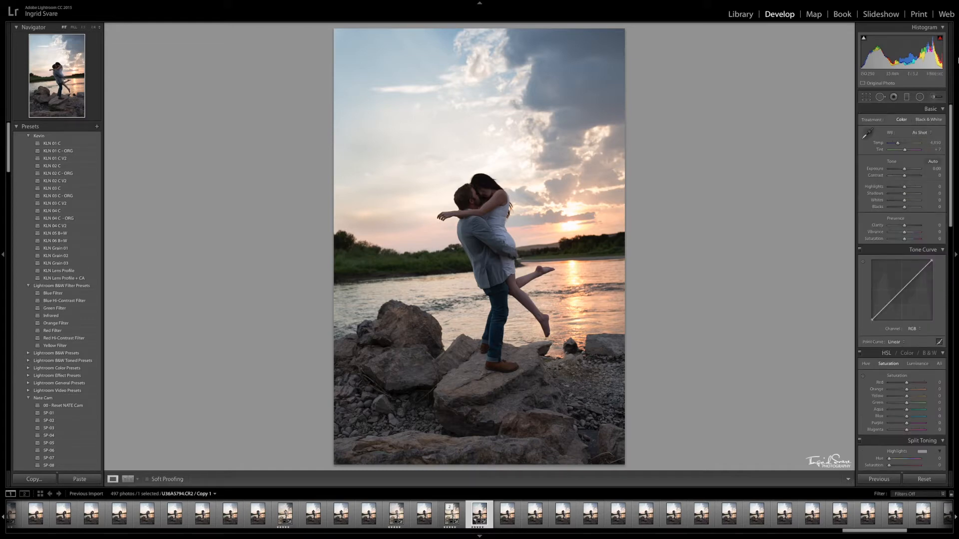
Set exposure to −0.05, contrast to +43, shadows to +71, blacks to +41 and clarity to +4, with a sharpening amount of 33.
left_click_drag(904, 194, 917, 194)
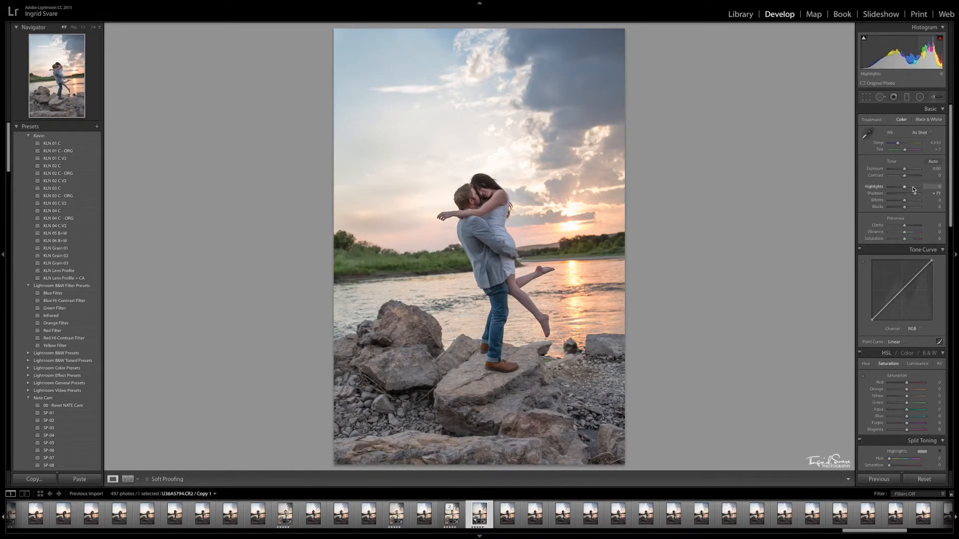
left_click_drag(906, 209, 904, 171)
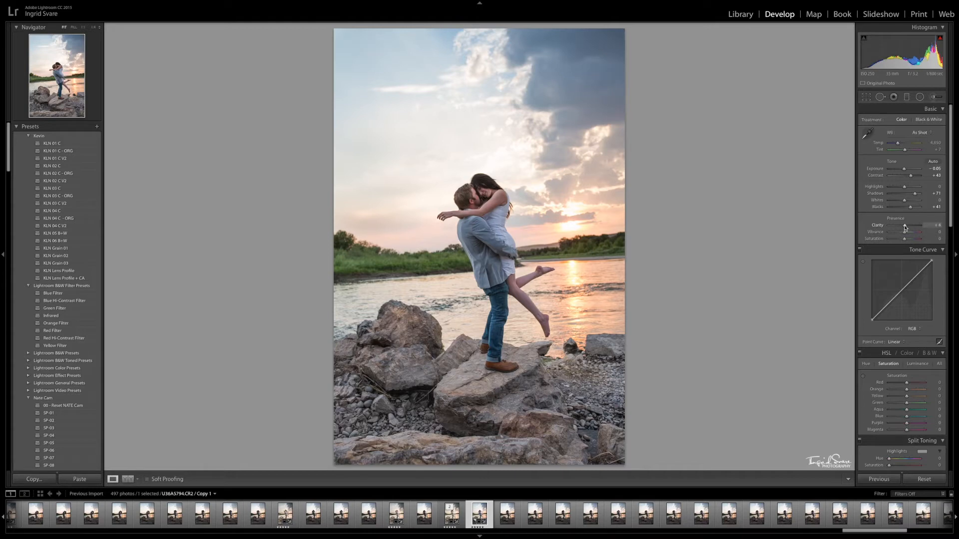
scroll(899, 230, "down", 7)
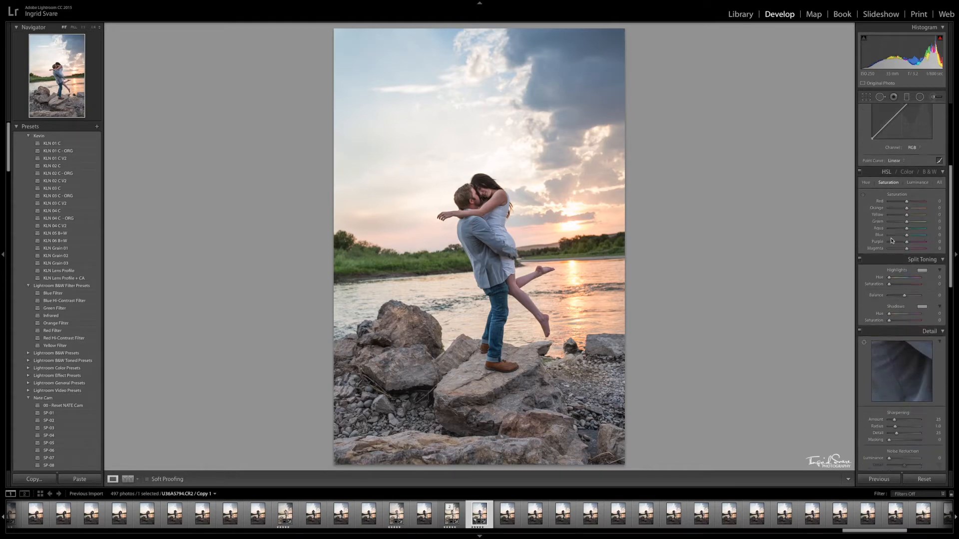
scroll(893, 349, "down", 1)
left_click_drag(894, 370, 897, 369)
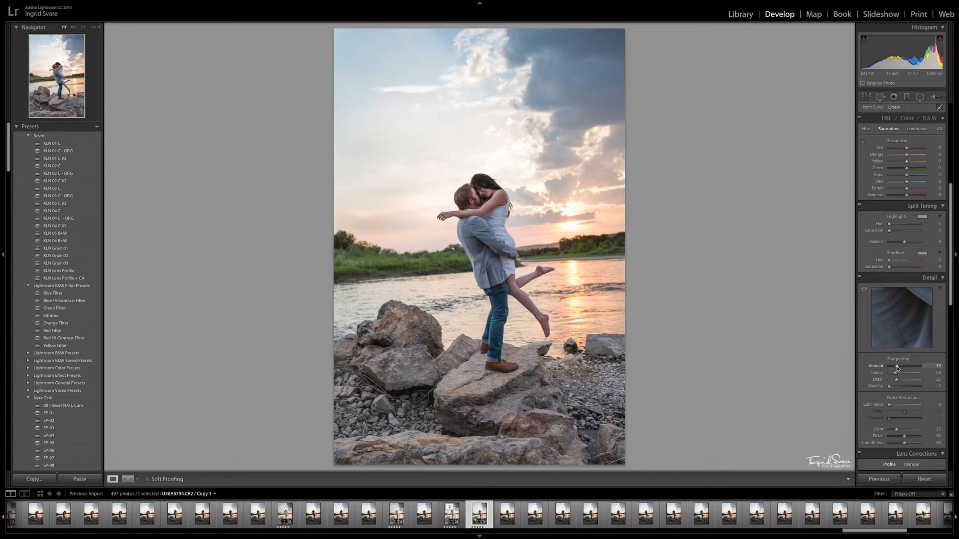
Set the photo's saturation to +3, shadows to +68 and blacks to +38.
scroll(898, 367, "up", 7)
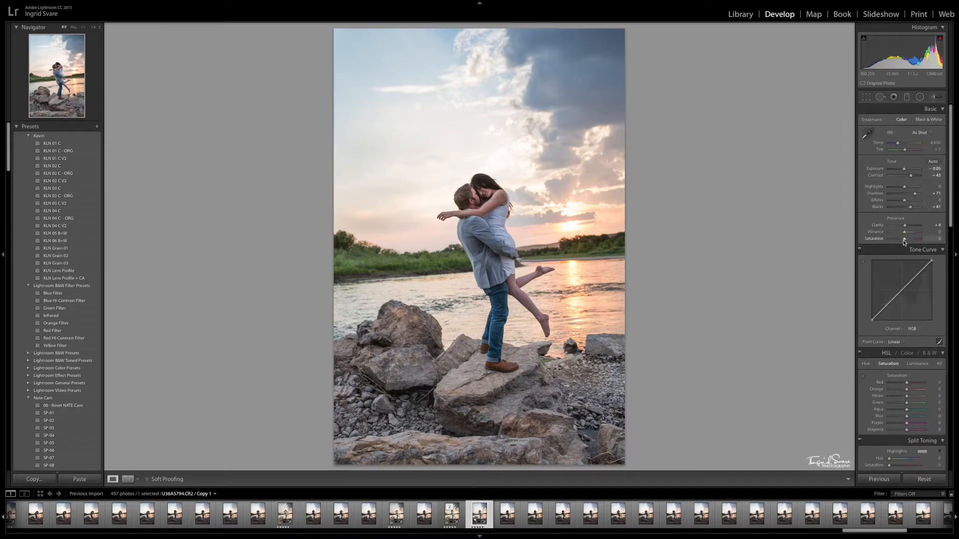
scroll(905, 242, "down", 1)
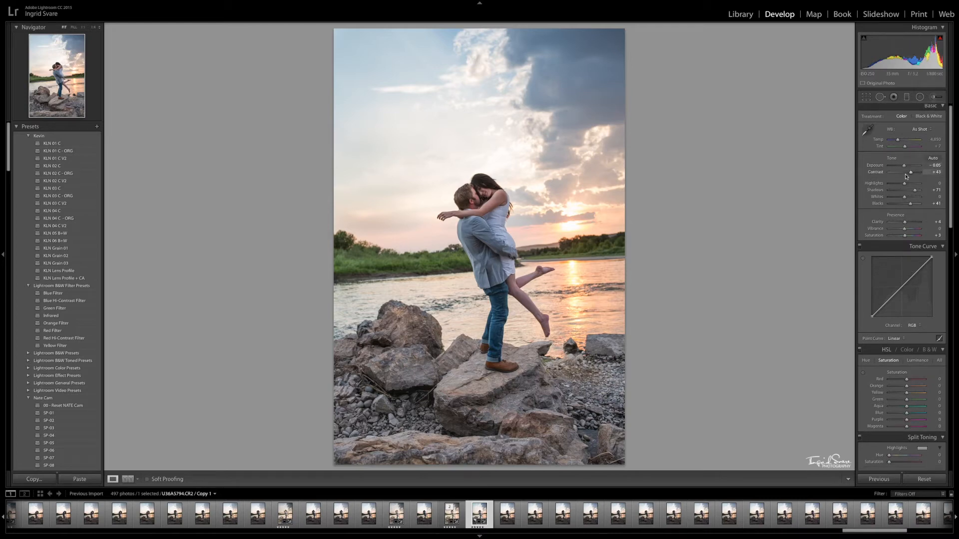
scroll(891, 162, "up", 1)
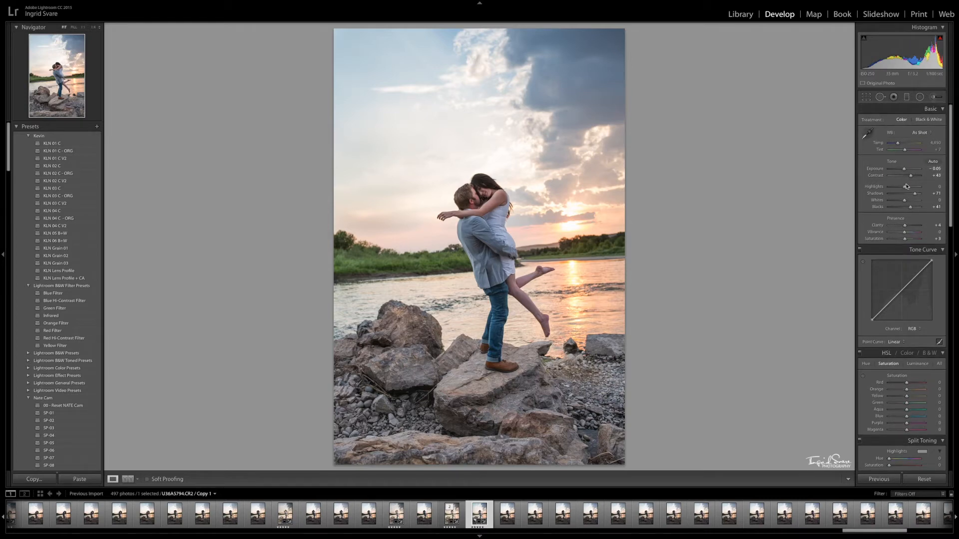
left_click_drag(916, 193, 910, 208)
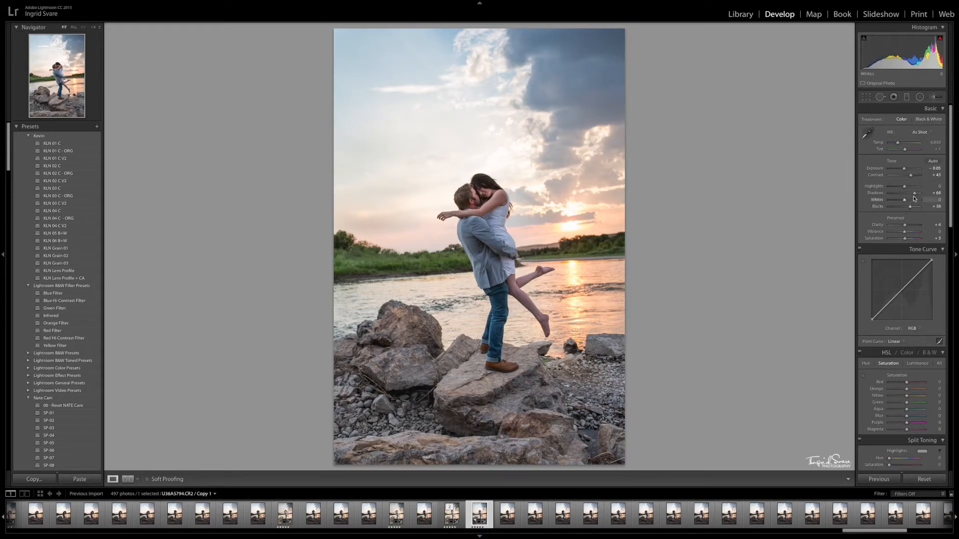
scroll(909, 194, "down", 1)
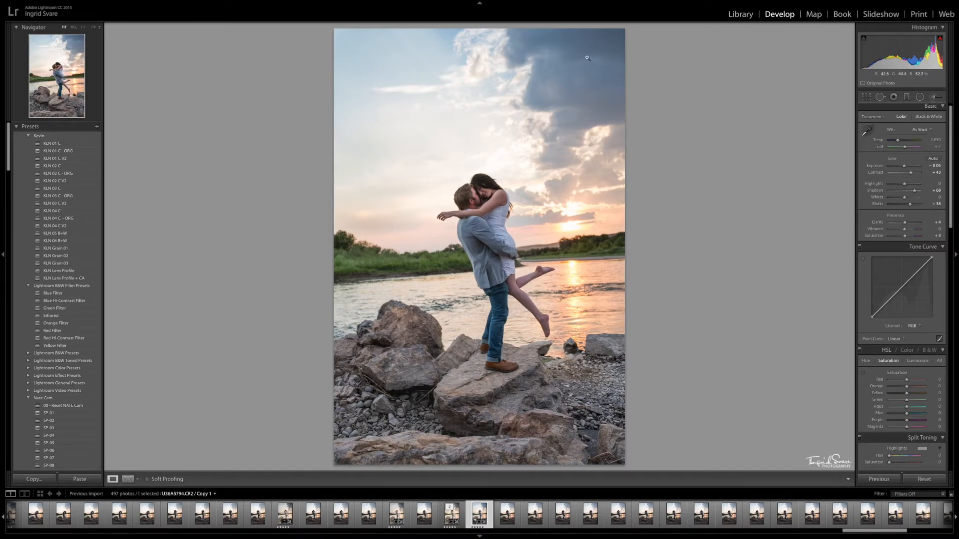
Reselect the sky brush mask and set its exposure to −1.27, contrast to 21 and temperature to 5.
left_click(933, 99)
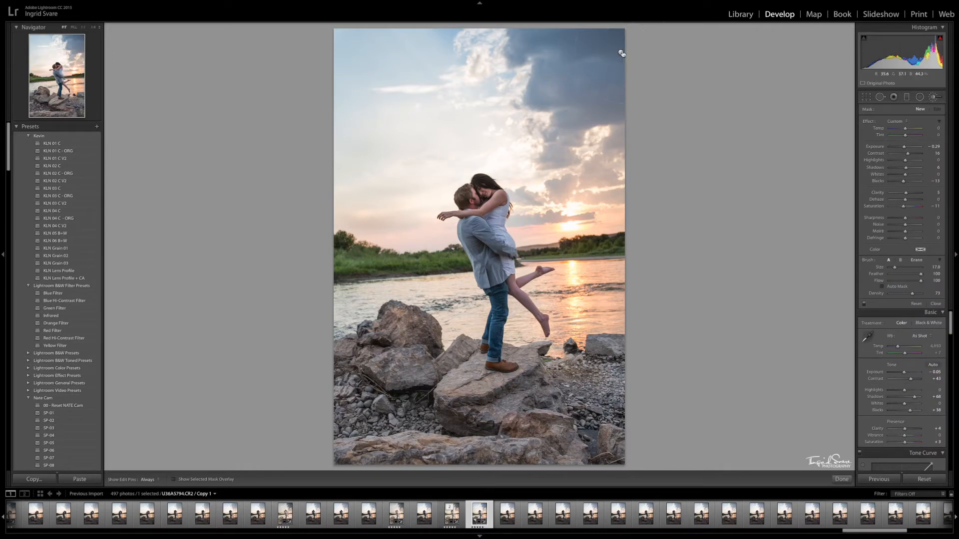
left_click(621, 53)
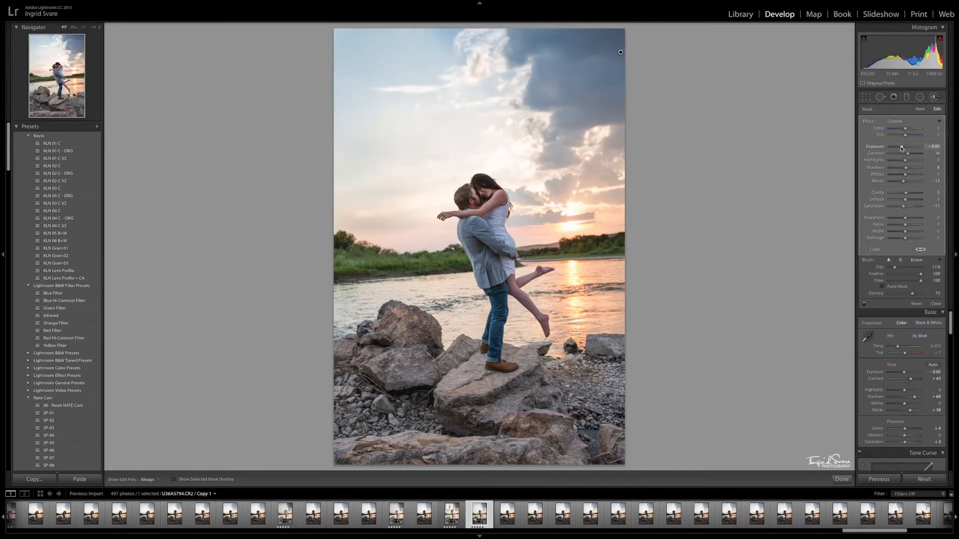
left_click_drag(902, 149, 901, 148)
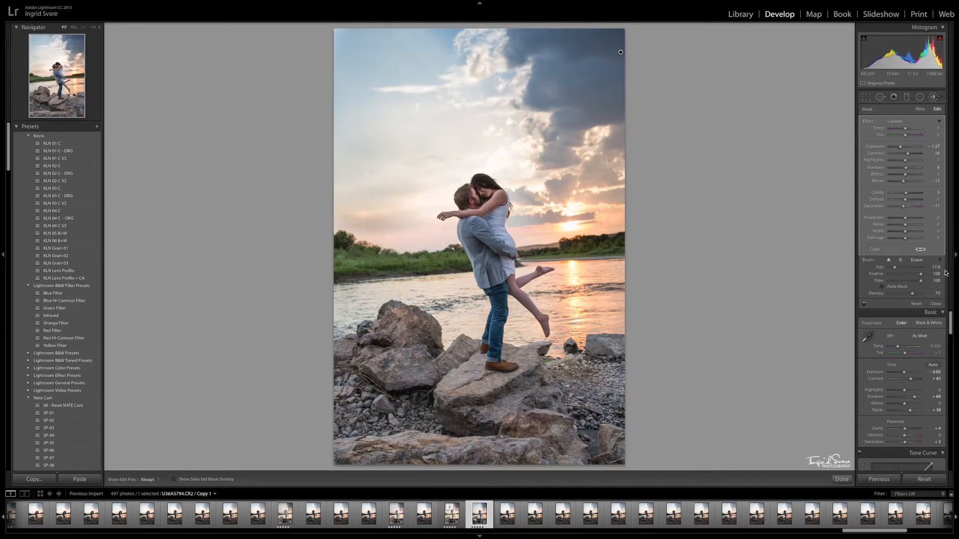
left_click(916, 260)
key("h")
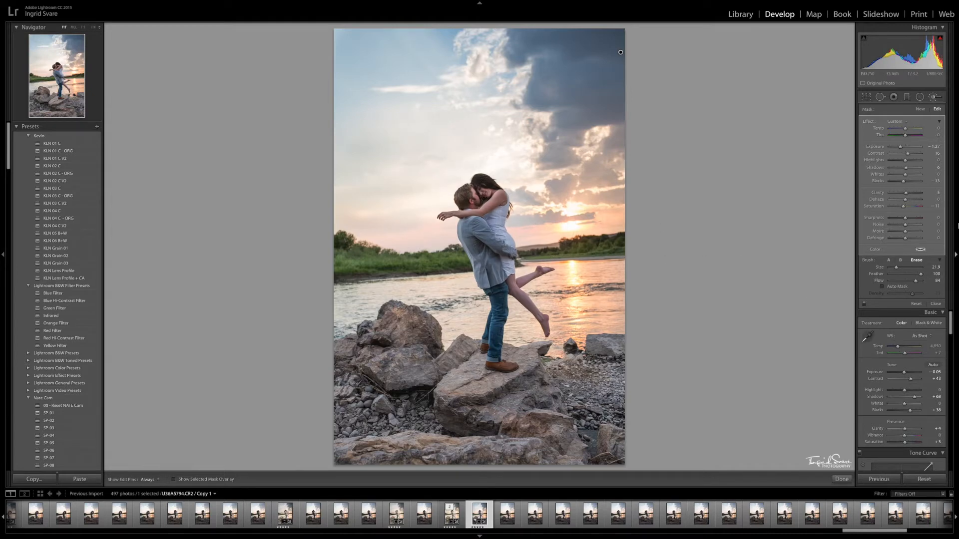
left_click(888, 259)
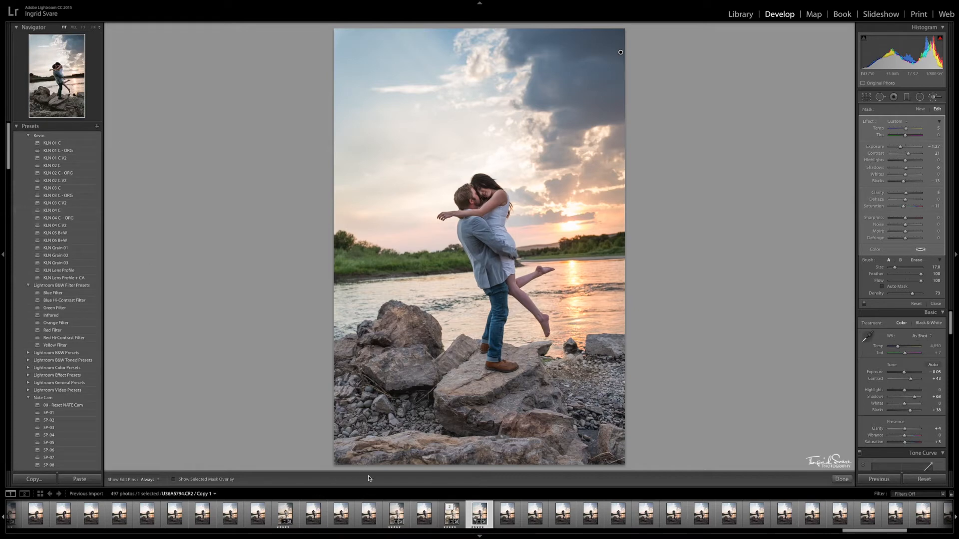
Apply the KLN 04 C - ORG preset and, after trying temperature 21 on the sky mask, set the photo's temperature to 5,580.
left_click(63, 219)
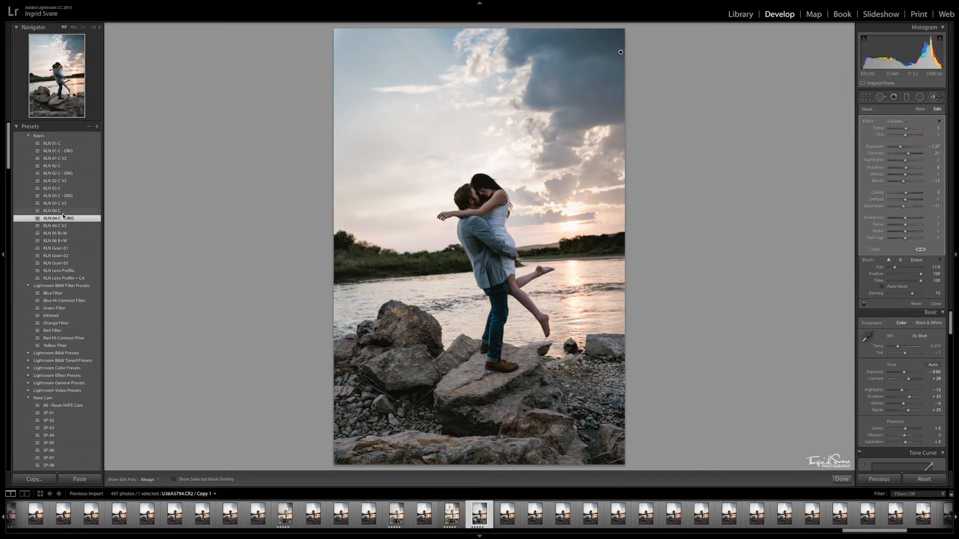
left_click_drag(905, 128, 909, 129)
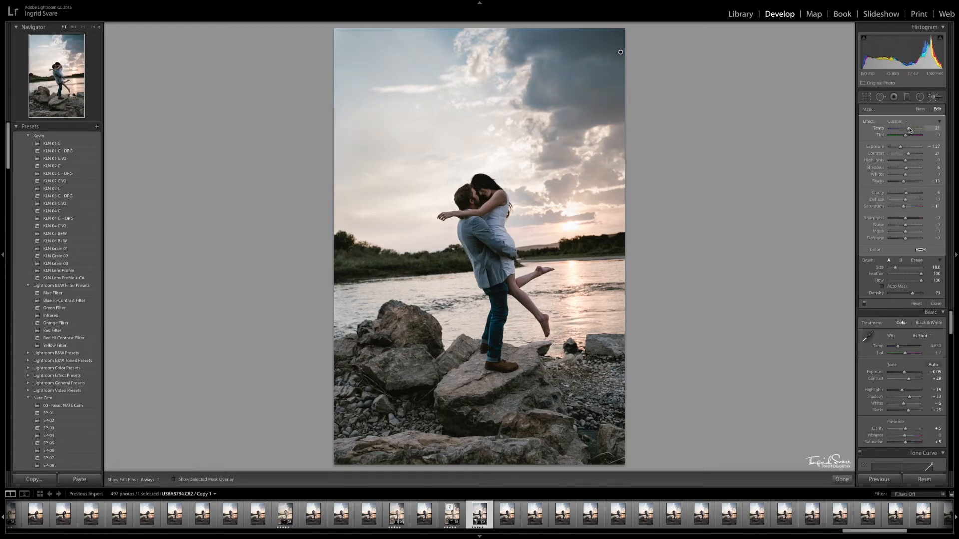
left_click(933, 98)
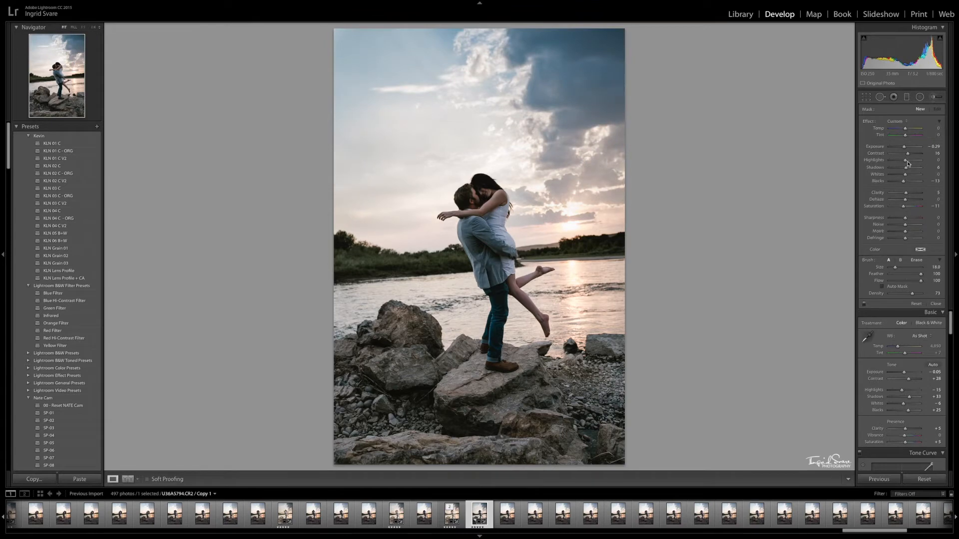
left_click_drag(897, 141, 899, 143)
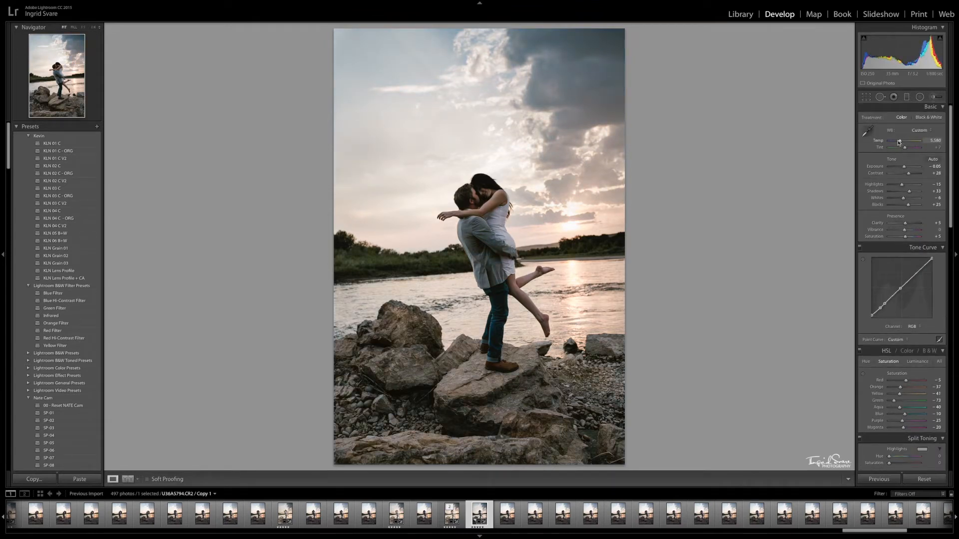
Try the KLN 02 C V2 and KLN 04 C - ORG presets on the photo and settle on KLN 04 C V2.
left_click(63, 183)
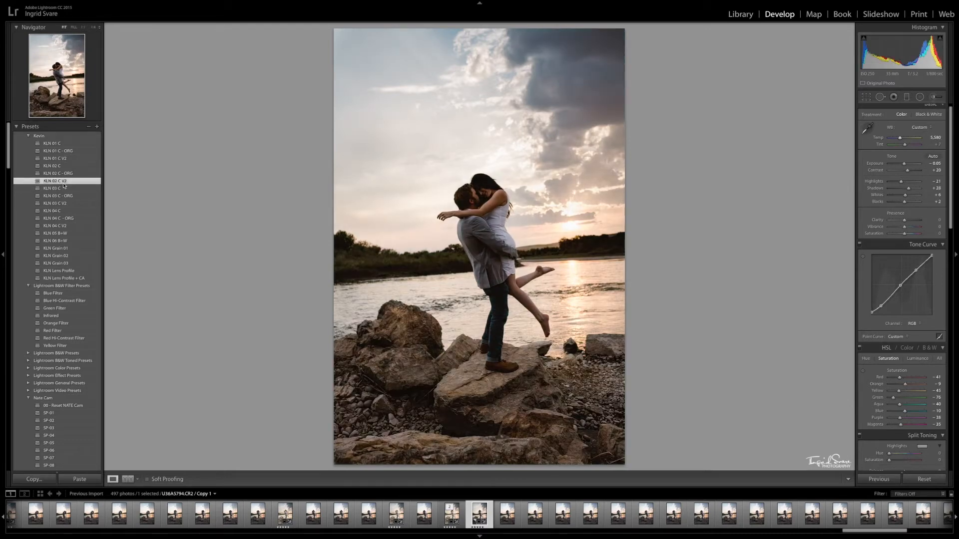
left_click(68, 228)
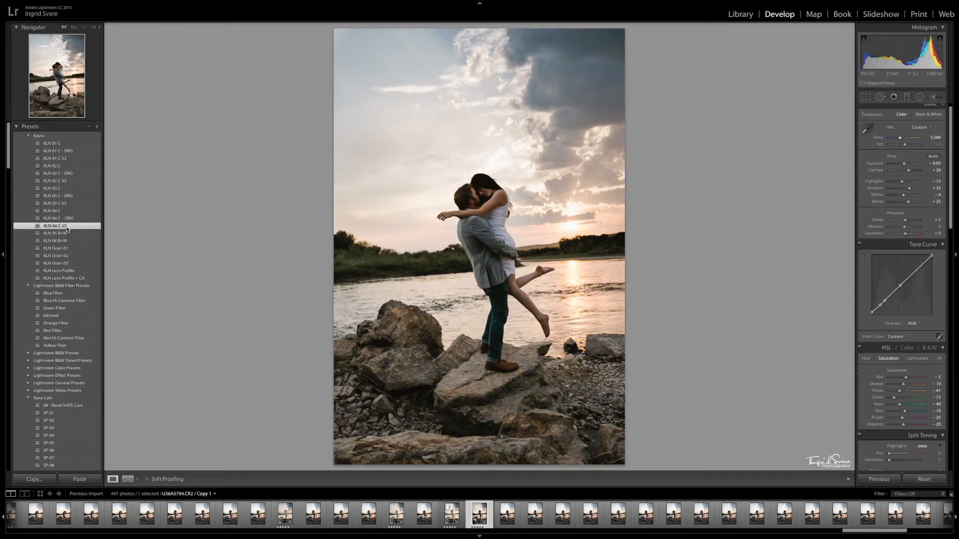
left_click(67, 219)
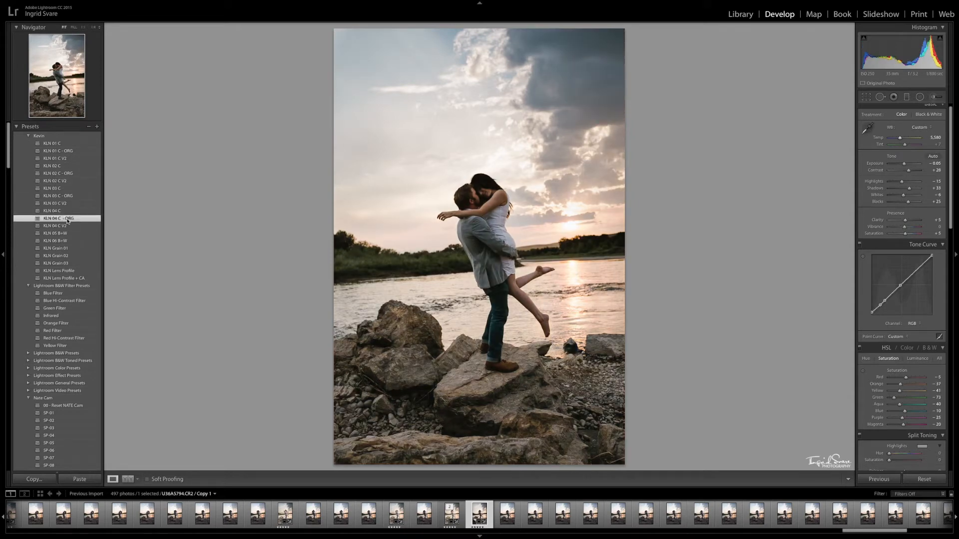
left_click(67, 227)
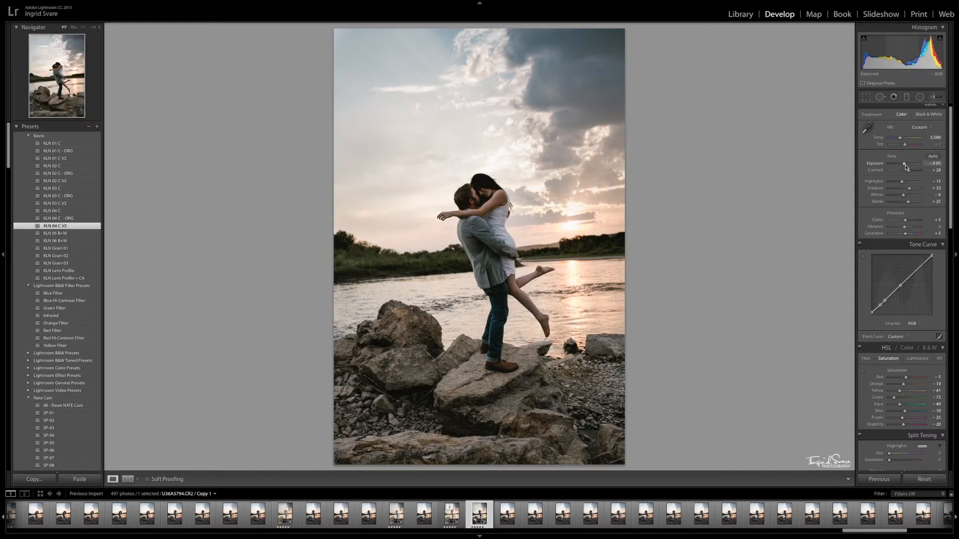
Set the photo's exposure to +0.55, contrast to +10 and white balance temperature to 6,074.
left_click_drag(909, 170, 906, 165)
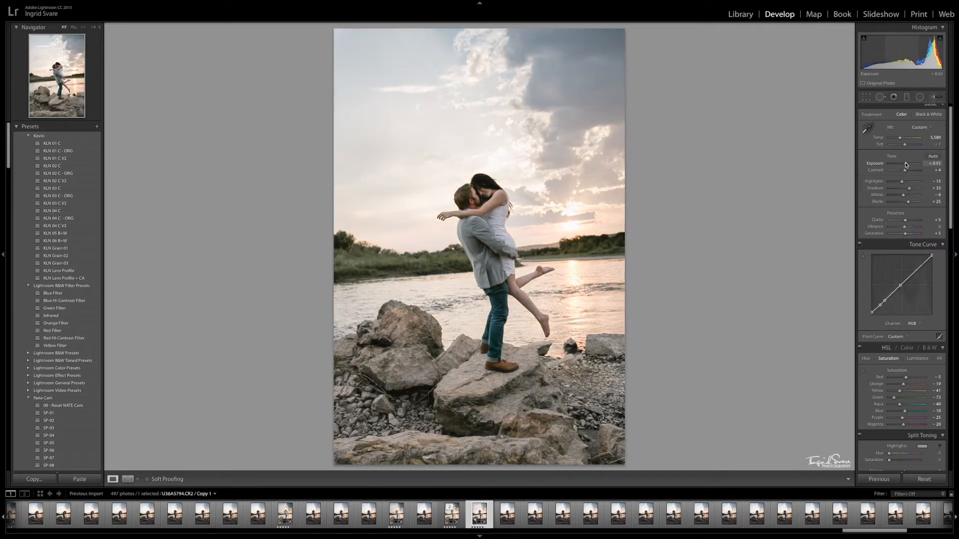
left_click_drag(901, 139, 907, 163)
scroll(906, 171, "down", 1)
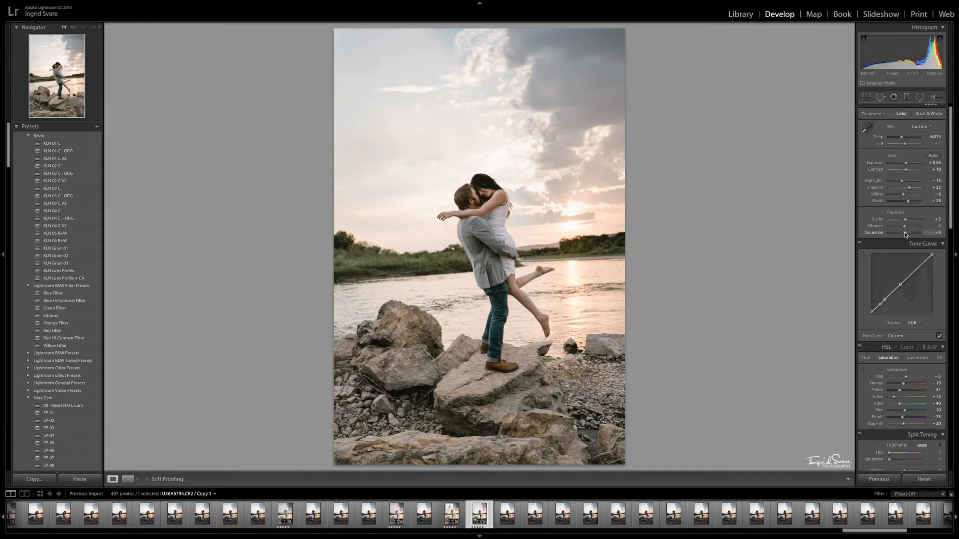
Set the photo's overall saturation to +22 and raise the saturation of the greens slightly.
left_click_drag(905, 234, 908, 235)
scroll(901, 370, "down", 2)
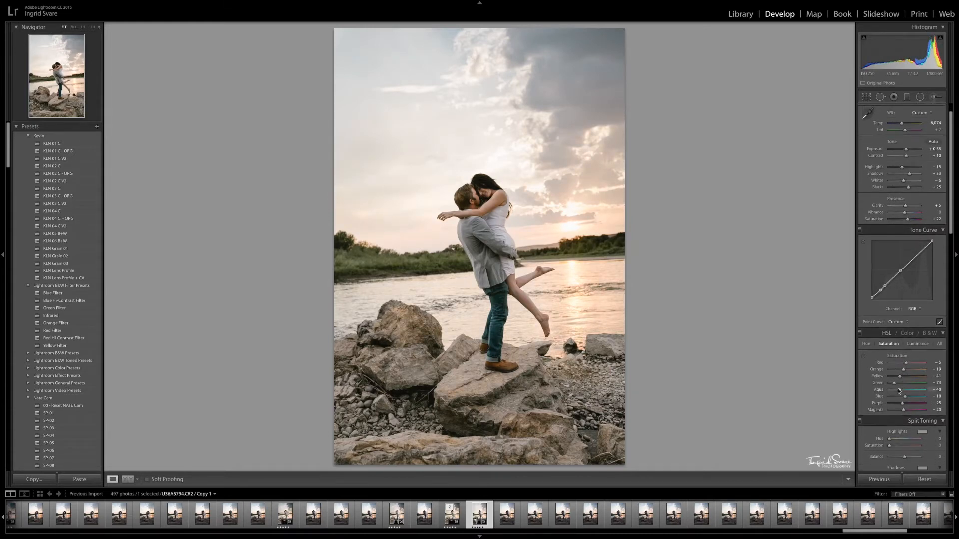
left_click_drag(895, 385, 895, 385)
Reset the photo's grain effect so its amount is 0.
scroll(916, 350, "down", 10)
scroll(916, 349, "down", 2)
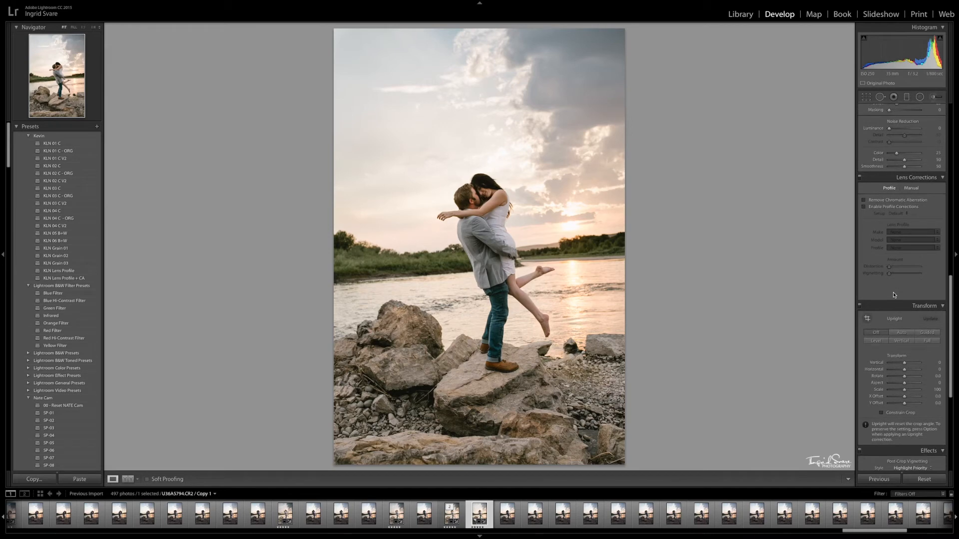
scroll(900, 320, "down", 8)
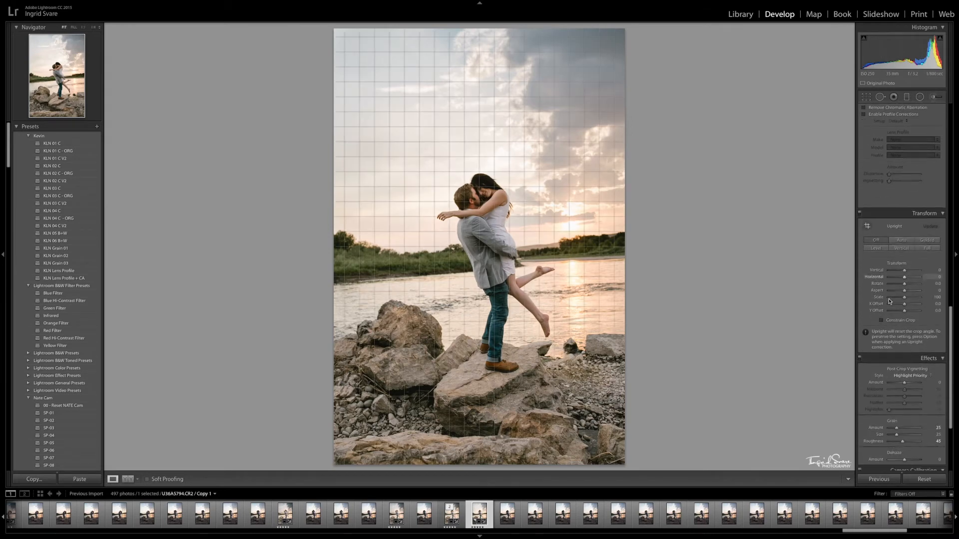
double_click(896, 331)
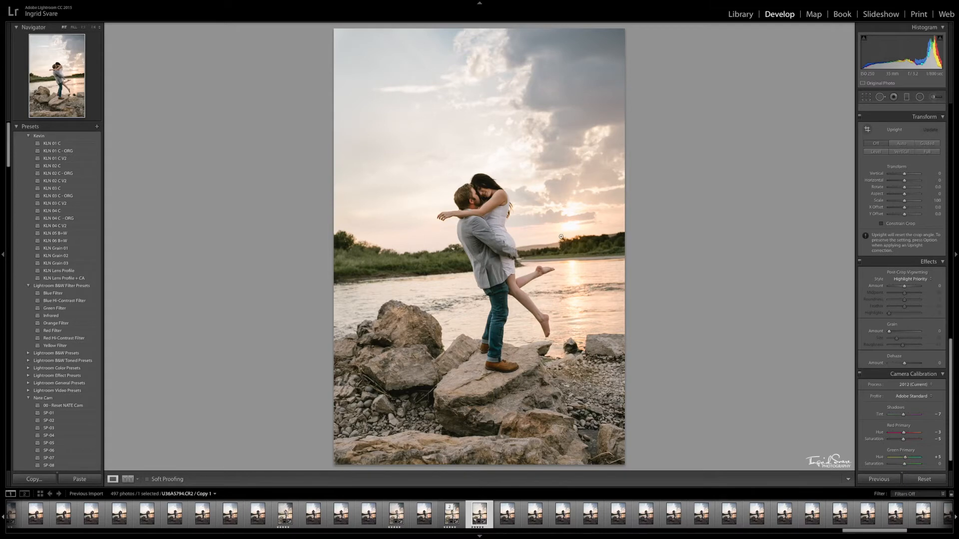
Set the photo's sharpening amount to 43.
scroll(906, 233, "up", 10)
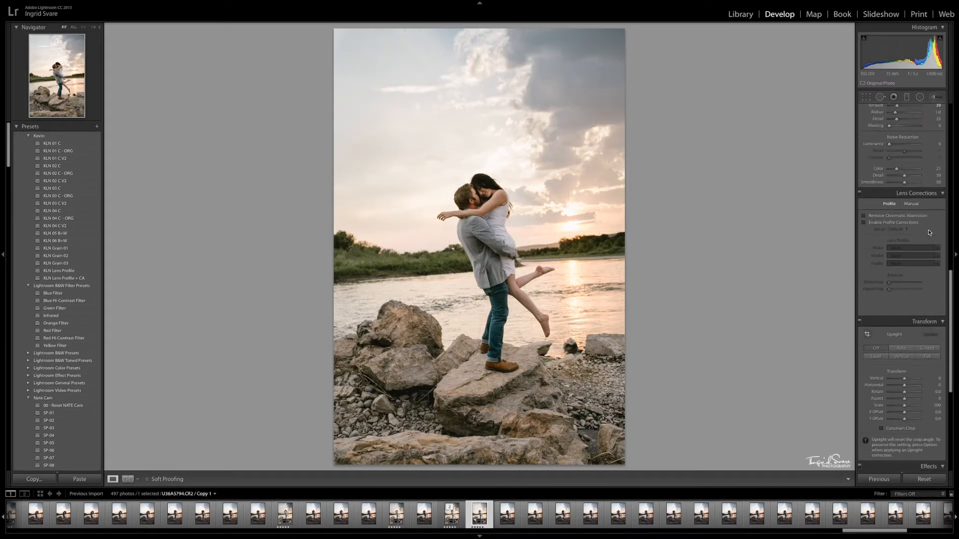
scroll(894, 231, "up", 1)
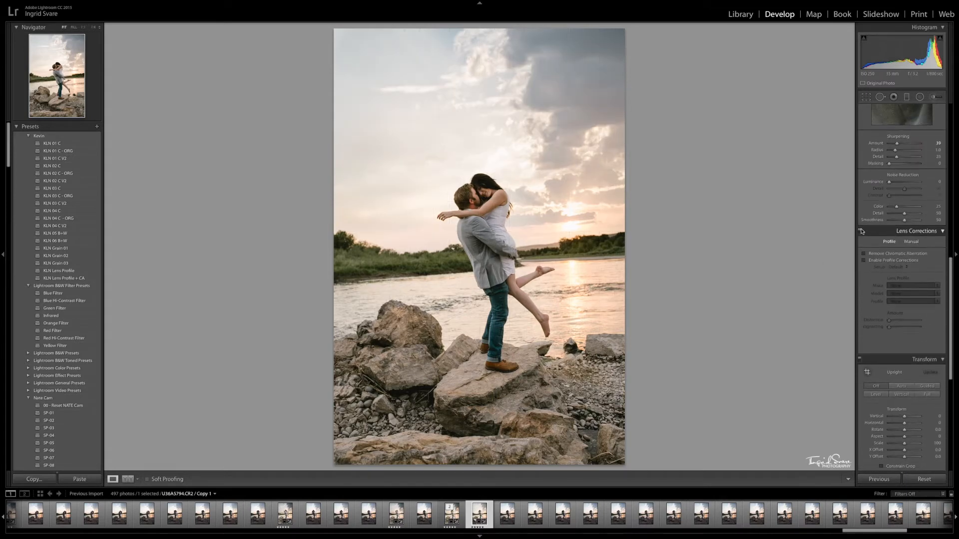
scroll(894, 250, "up", 20)
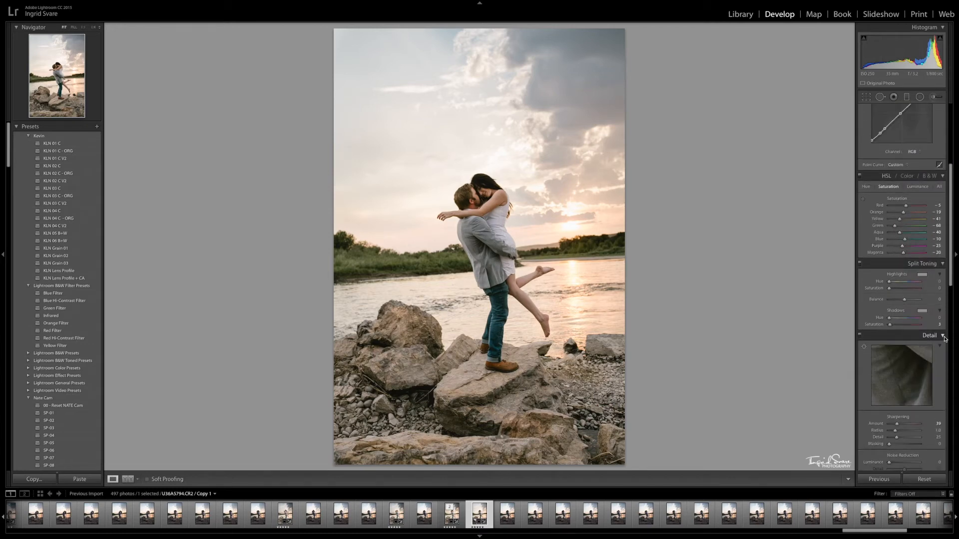
scroll(897, 378, "down", 5)
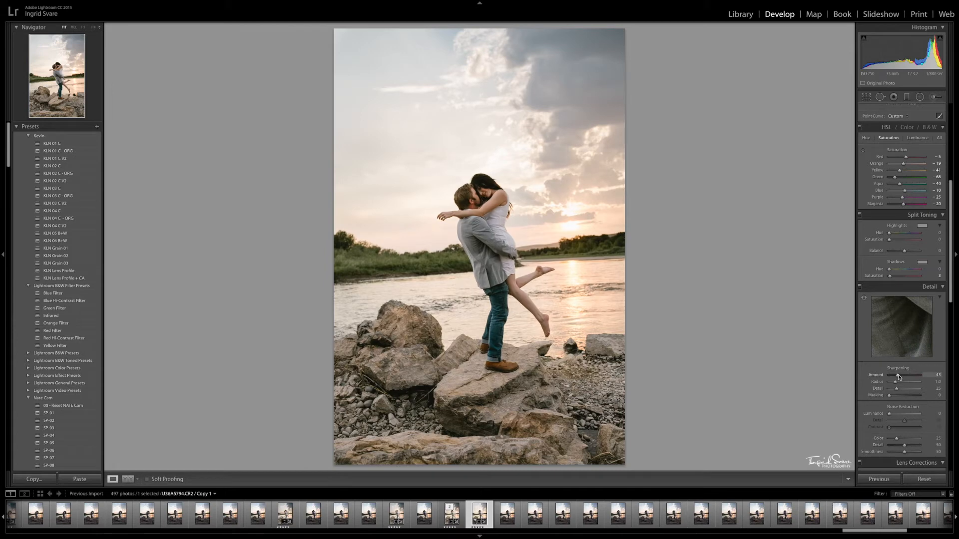
scroll(898, 250, "up", 20)
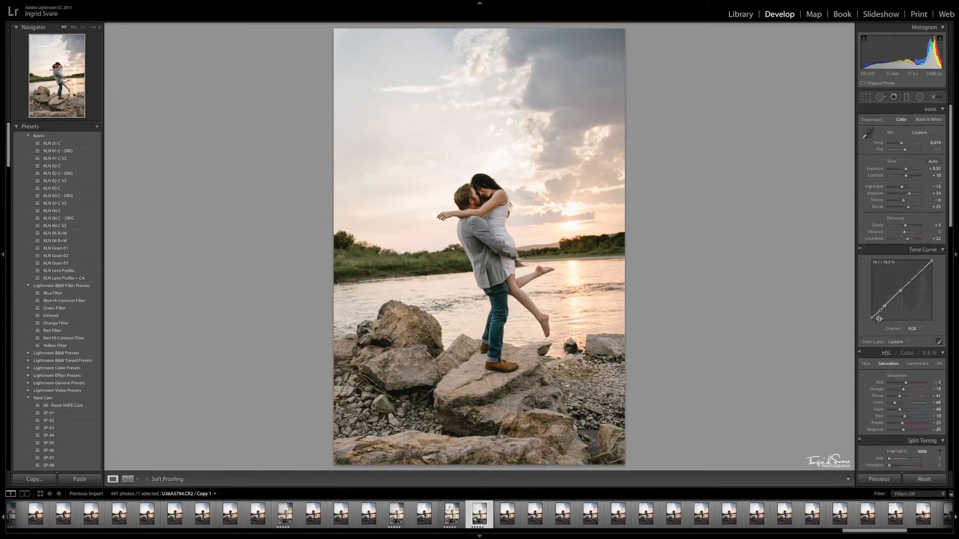
Reselect the sky brush mask, lower its exposure to −2.39 and leave the Adjustment Brush.
left_click(934, 97)
left_click(621, 52)
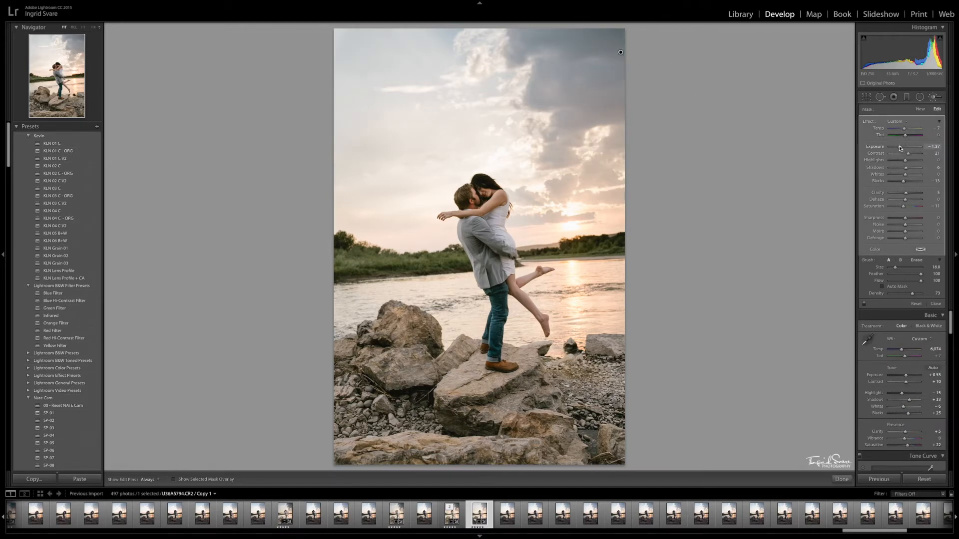
left_click_drag(900, 148, 896, 149)
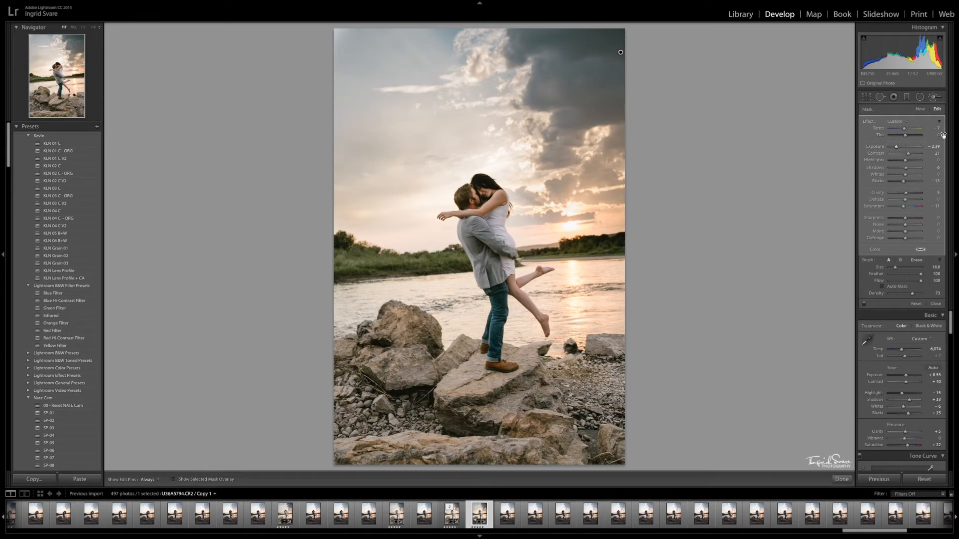
left_click(933, 97)
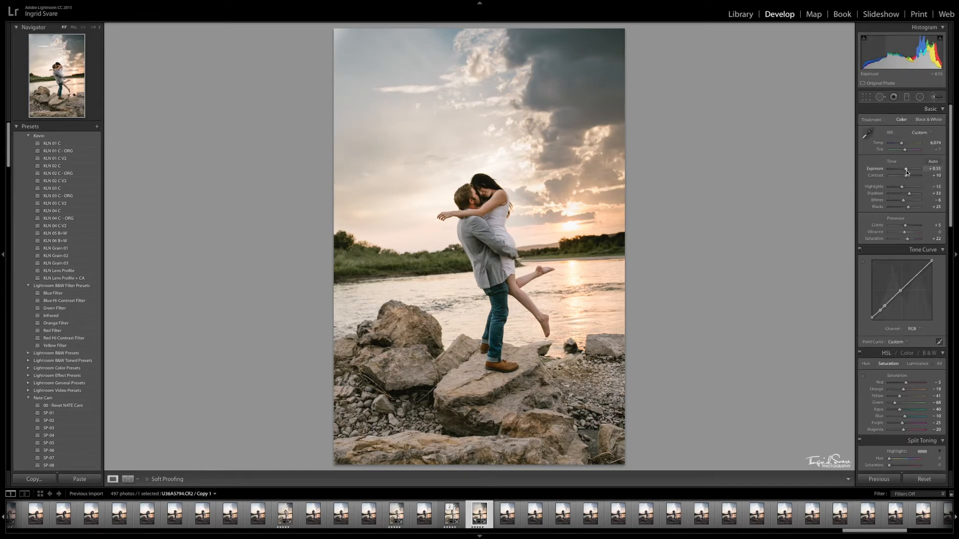
Set the photo's overall exposure to +0.95 and contrast to +20.
left_click_drag(906, 170, 908, 171)
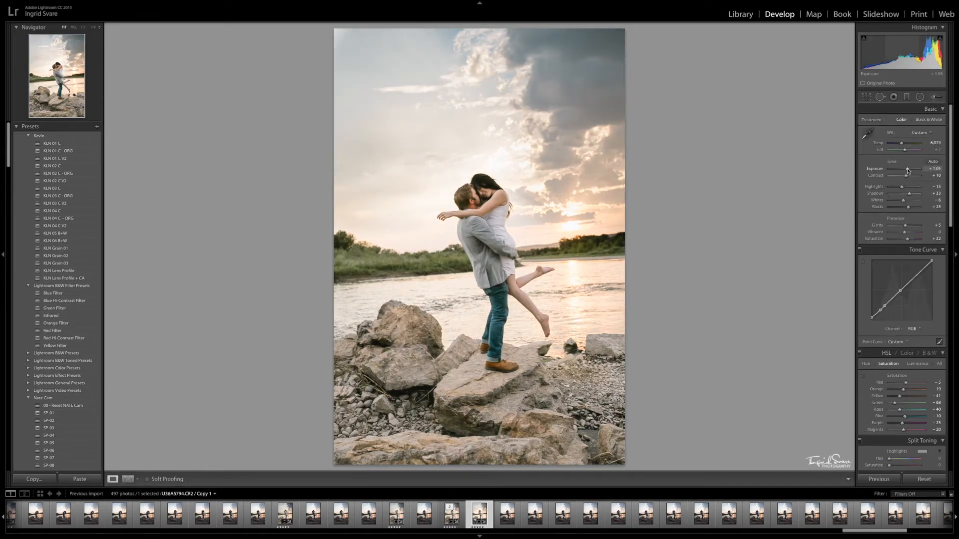
left_click_drag(907, 175, 908, 175)
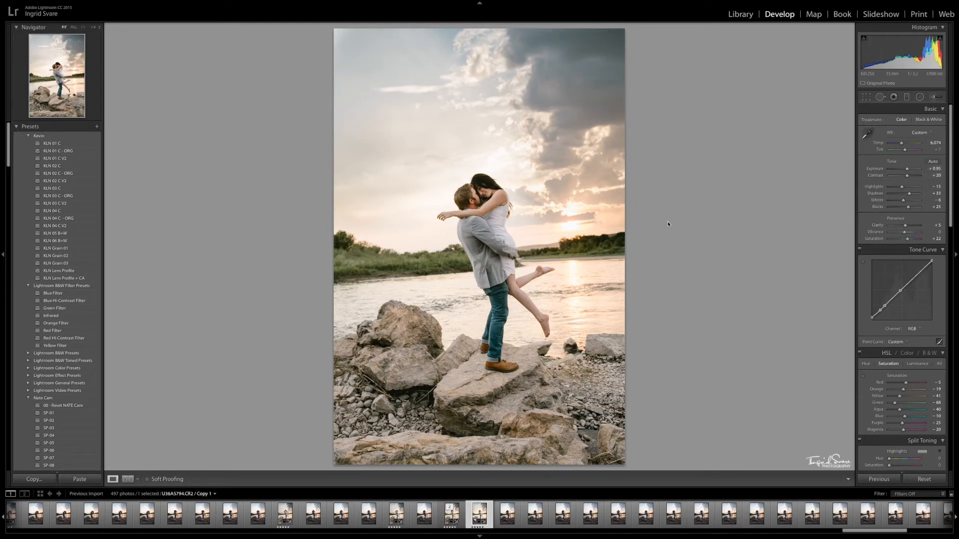
Reselect the sky brush mask and set its exposure to −2.34.
left_click(934, 97)
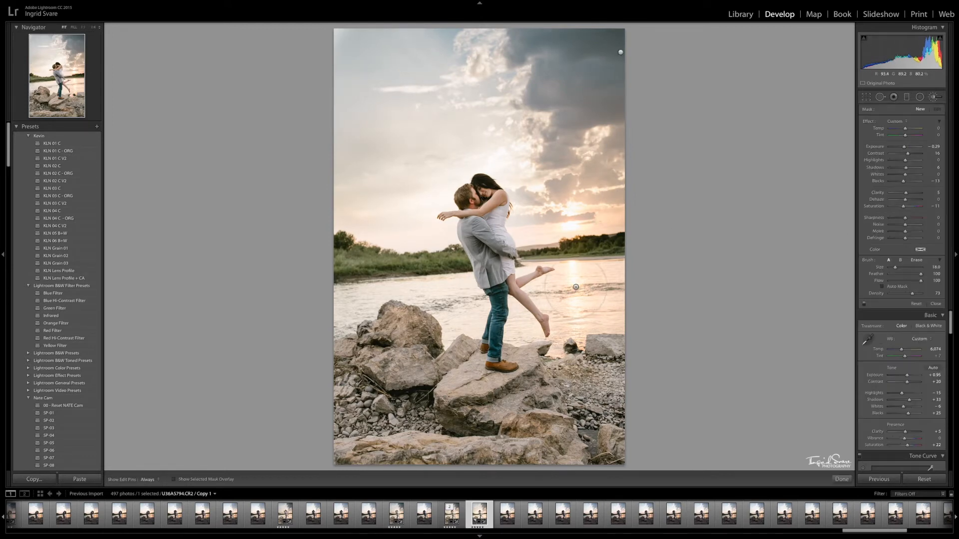
left_click(621, 52)
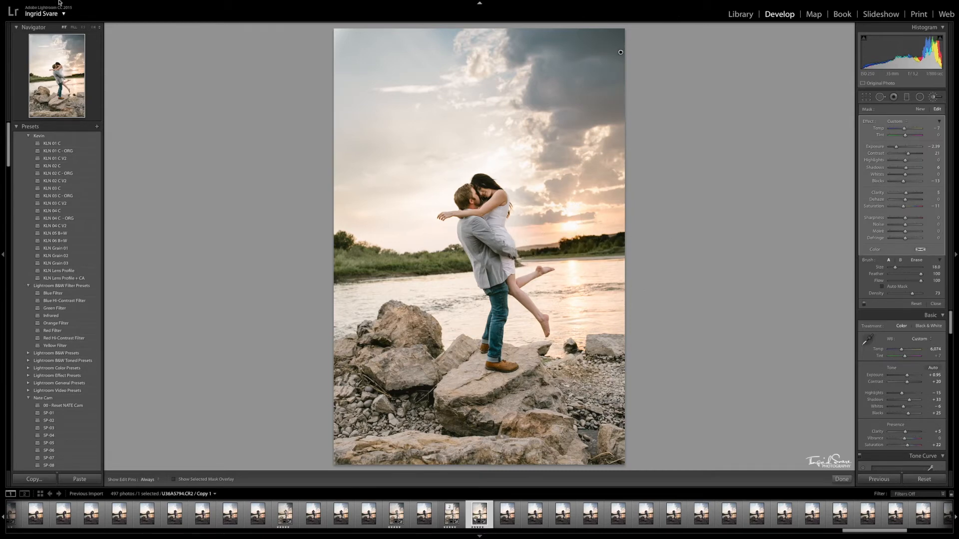
left_click(74, 4)
left_click(76, 15)
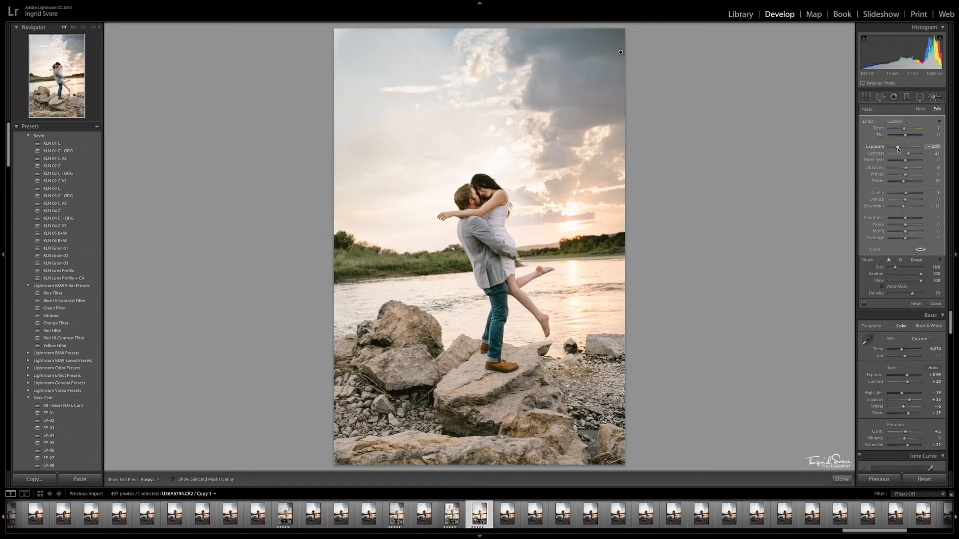
left_click_drag(897, 149, 896, 148)
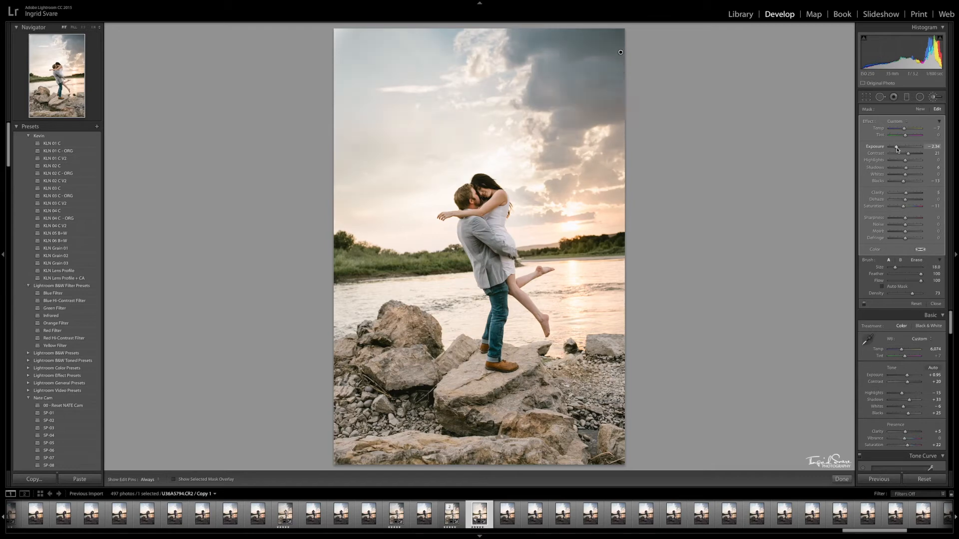
Brush a new mask over the bright sky beside the couple near the horizon and set its exposure to −0.79.
left_click(921, 109)
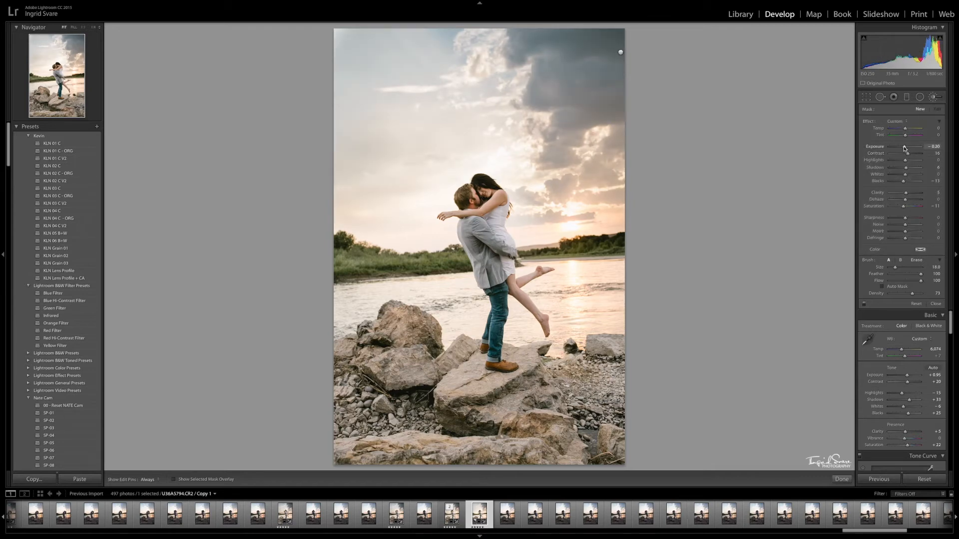
left_click_drag(904, 149, 905, 148)
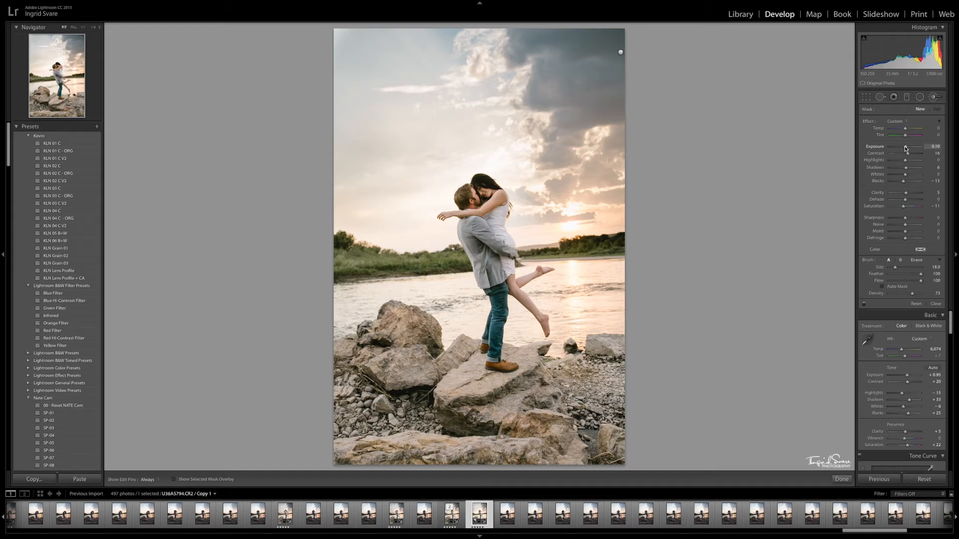
left_click(531, 226)
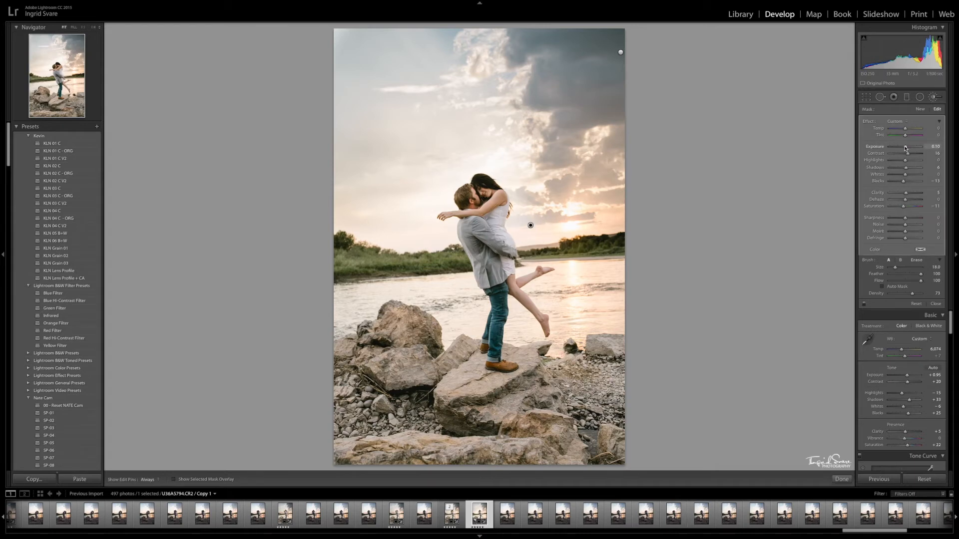
left_click_drag(907, 148, 905, 149)
left_click_drag(904, 148, 902, 148)
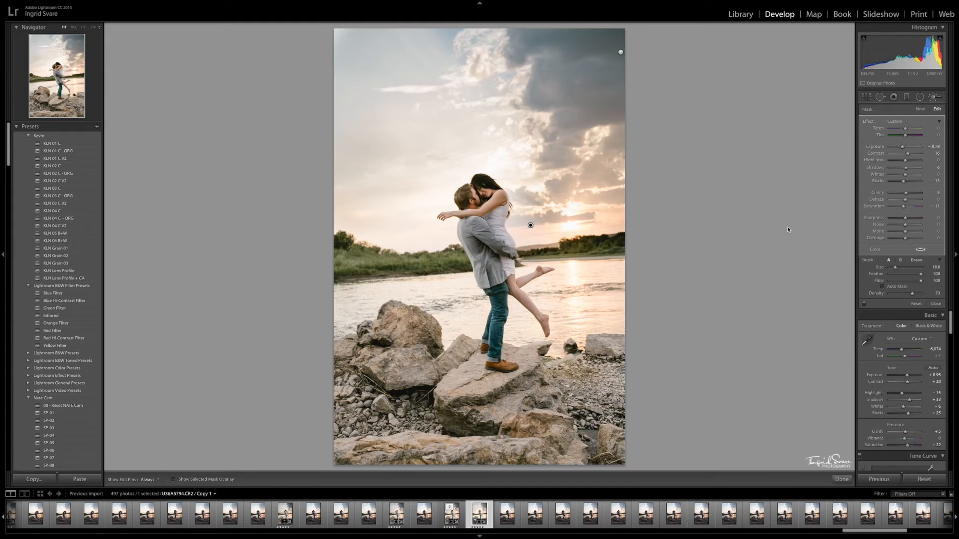
left_click(934, 98)
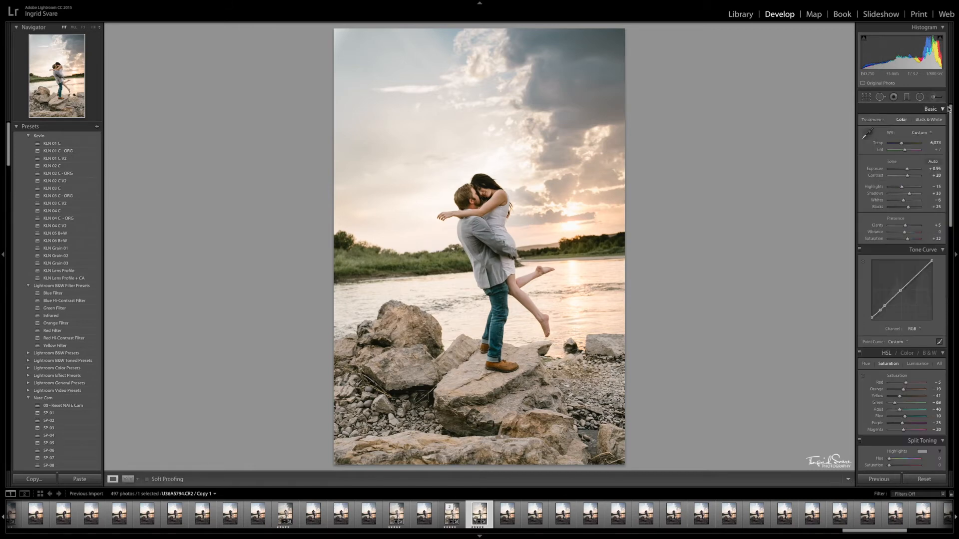
Reselect the horizon sky mask and erase it from the couple's bodies with a size 3.0 eraser.
left_click(934, 97)
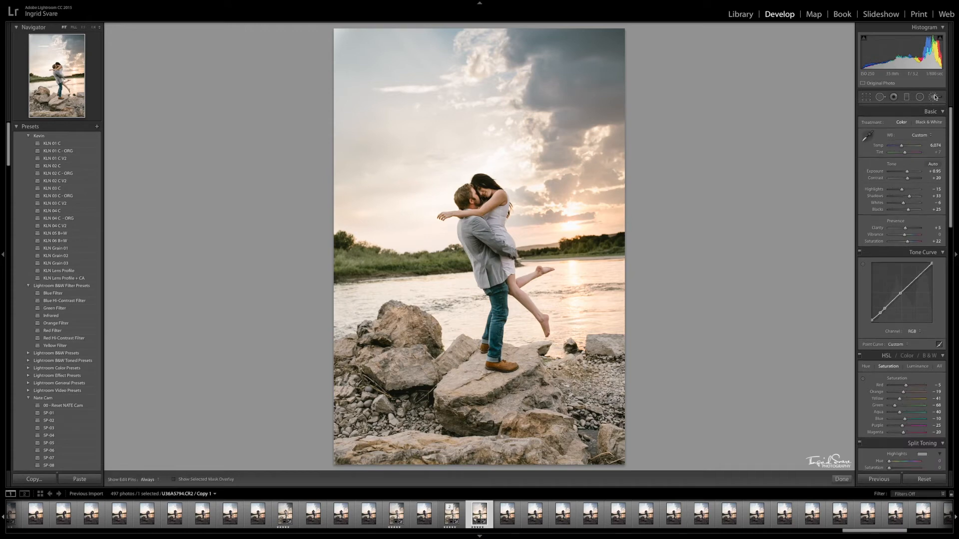
left_click(531, 226)
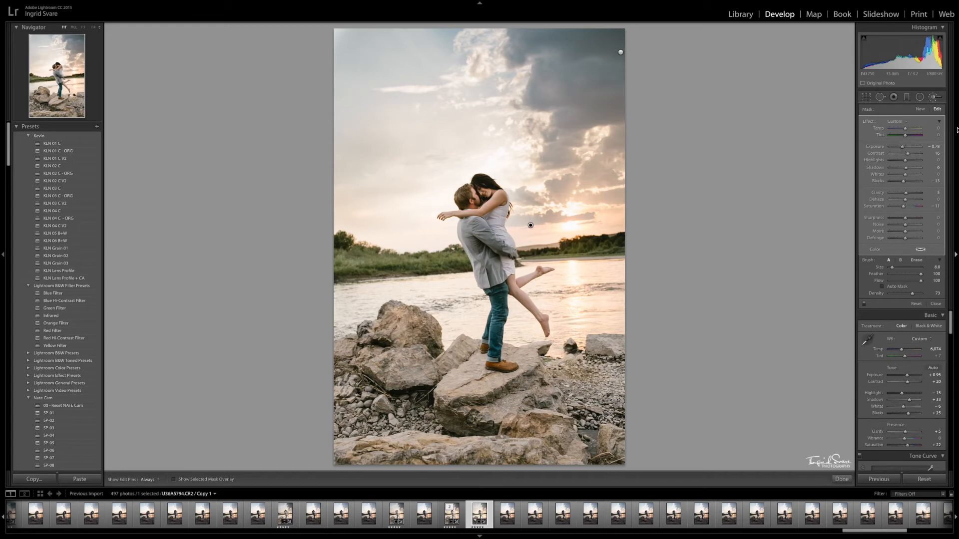
left_click(916, 260)
scroll(407, 248, "down", 5)
key("h")
mouse_move(495, 225)
left_mouse_down()
mouse_move(505, 256)
mouse_move(497, 233)
left_mouse_up()
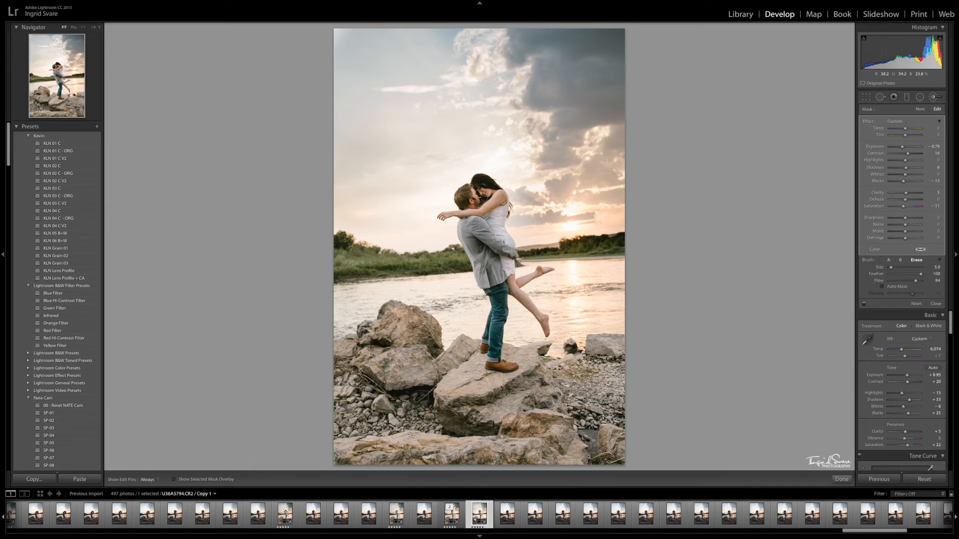
key("h")
key("h")
key("h")
key("k")
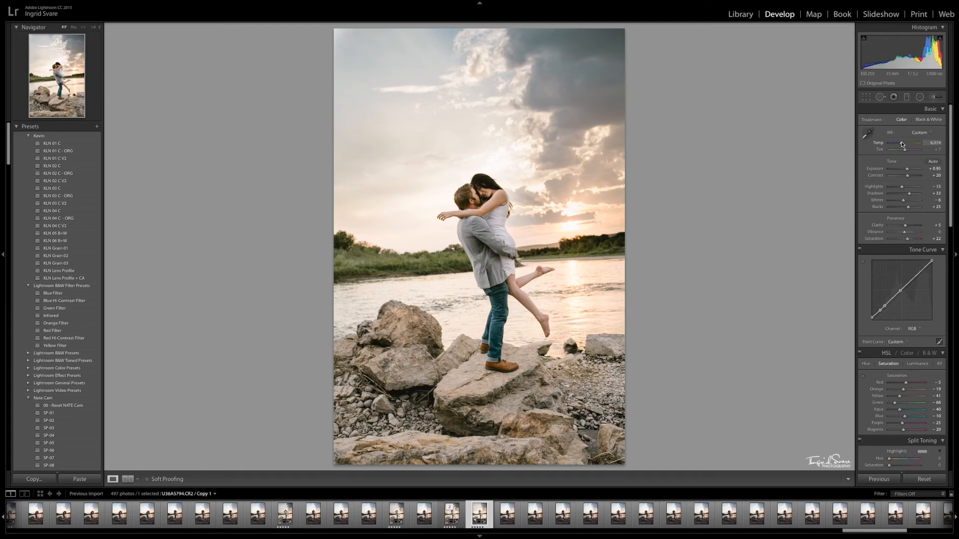
Set the photo's exposure to +0.70, contrast to +26 and clarity to +9.
left_click_drag(907, 170, 908, 177)
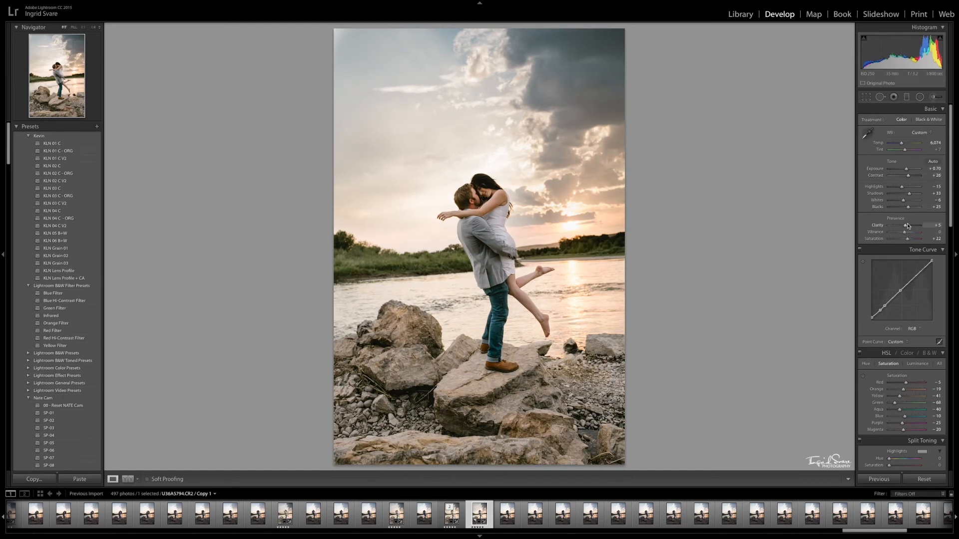
Prepare a new Adjustment Brush mask with contrast, blacks and saturation at 0 and exposure at 0.29.
left_click(933, 97)
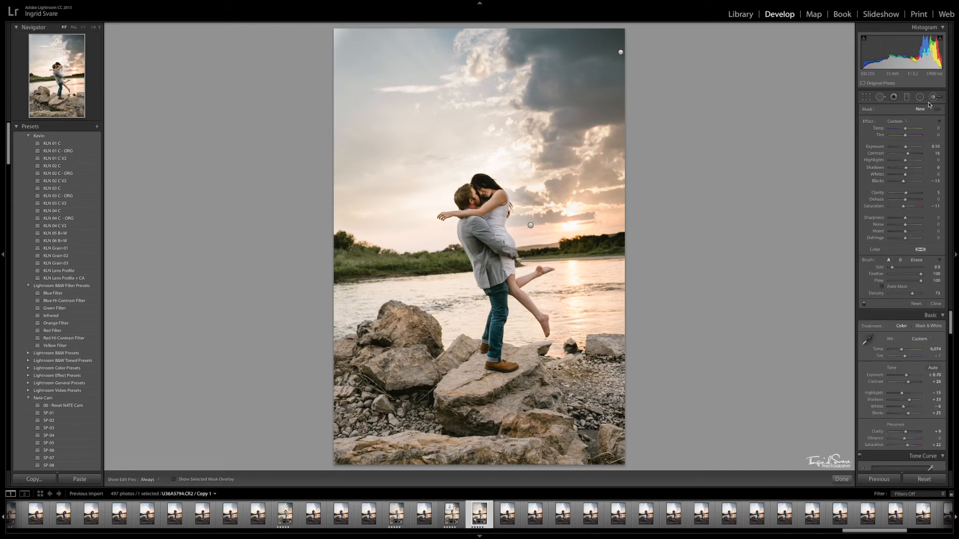
left_click(925, 153)
type("0")
key("Tab")
key("Tab")
key("Tab")
key("Tab")
type("0")
key("Tab")
key("Tab")
key("Tab")
type("0")
left_click(905, 147)
Brush the brightening mask over the couple's faces and the woman's legs, and raise its exposure slightly.
mouse_move(481, 195)
left_mouse_down()
mouse_move(475, 206)
mouse_move(501, 199)
left_mouse_up()
left_click_drag(512, 287, 525, 300)
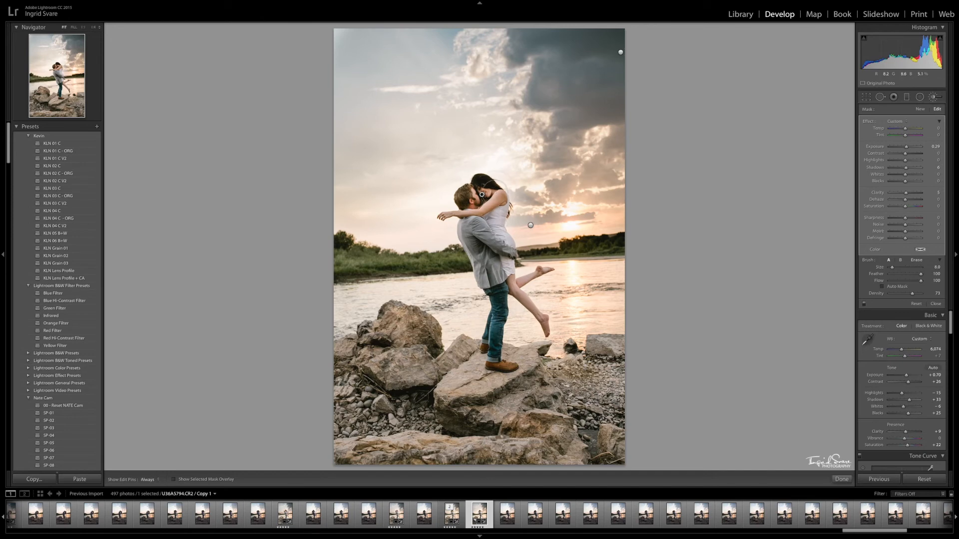
left_click_drag(906, 148, 907, 149)
left_click(932, 96)
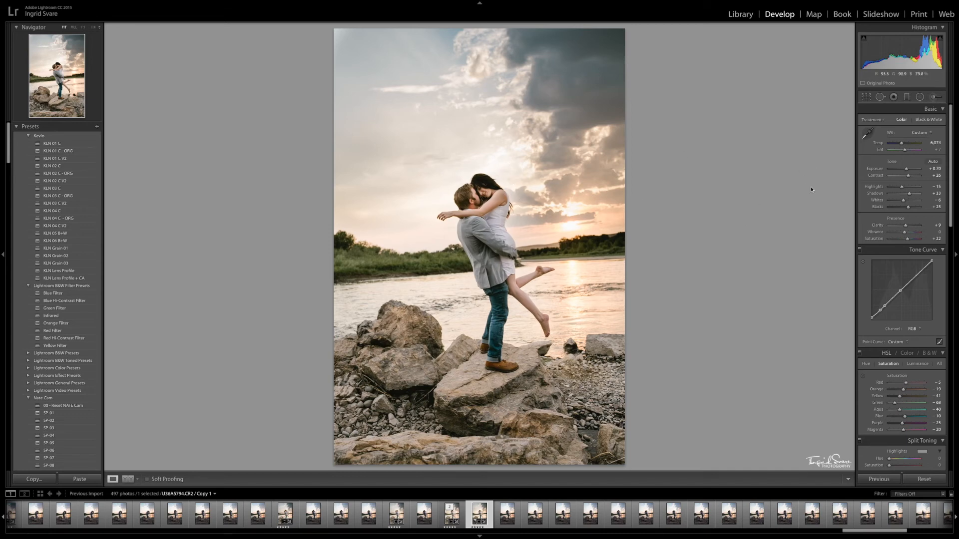
Reselect the horizon sky mask and touch up its edge around the couple with the size 3.0 eraser.
left_click(933, 97)
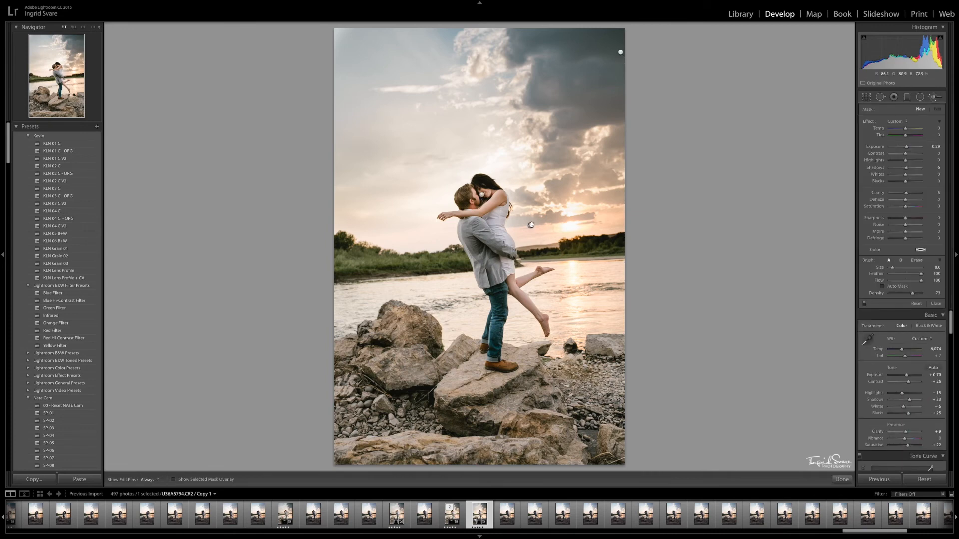
left_click(531, 224)
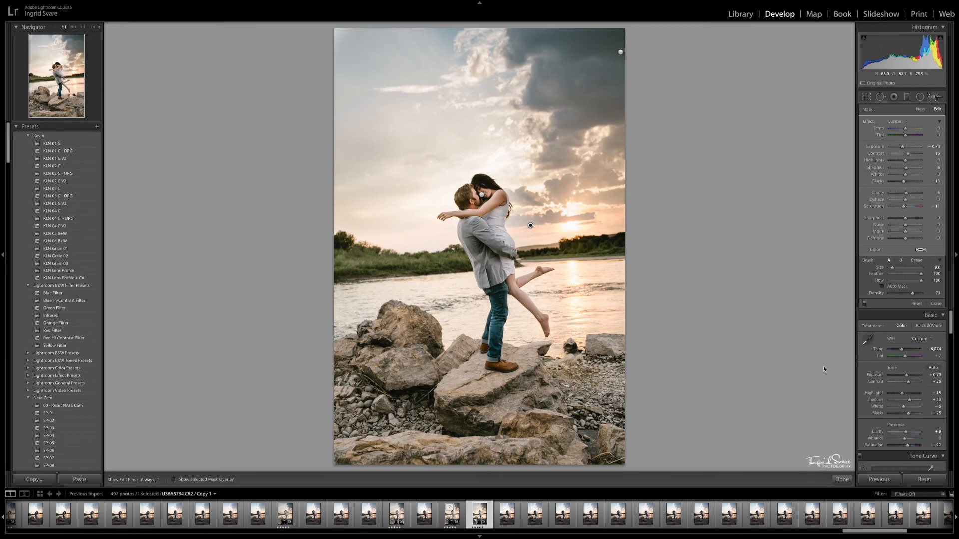
left_click(917, 260)
key("h")
key("h")
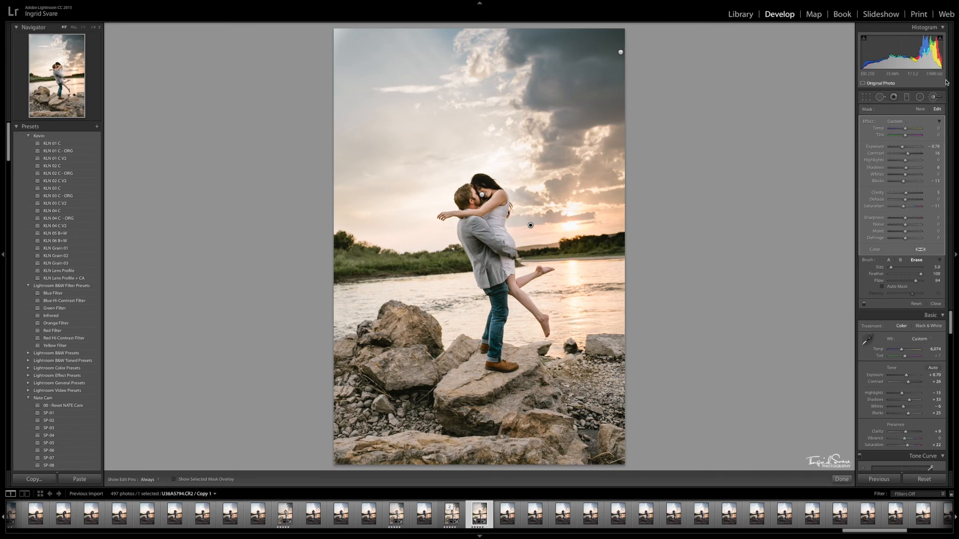
left_click(931, 98)
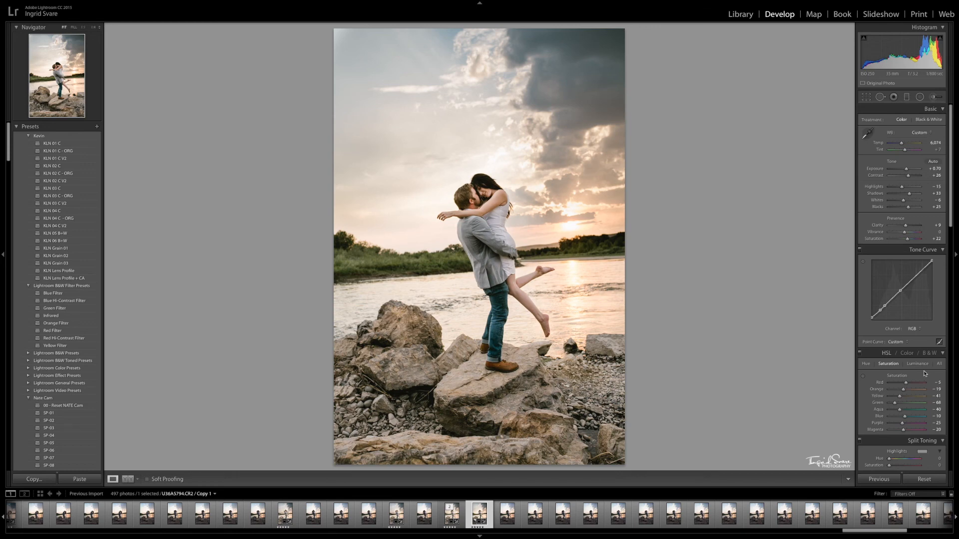
scroll(924, 374, "down", 3)
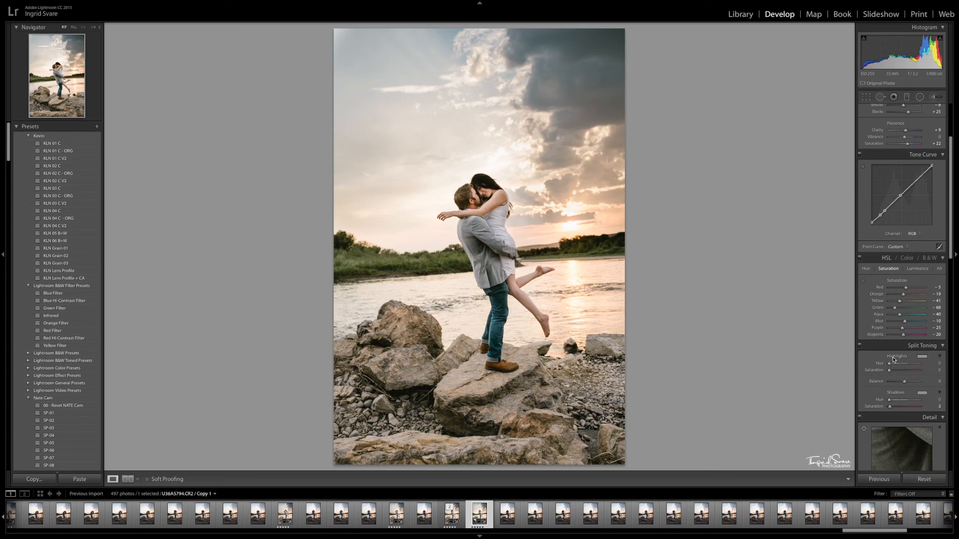
scroll(893, 359, "down", 2)
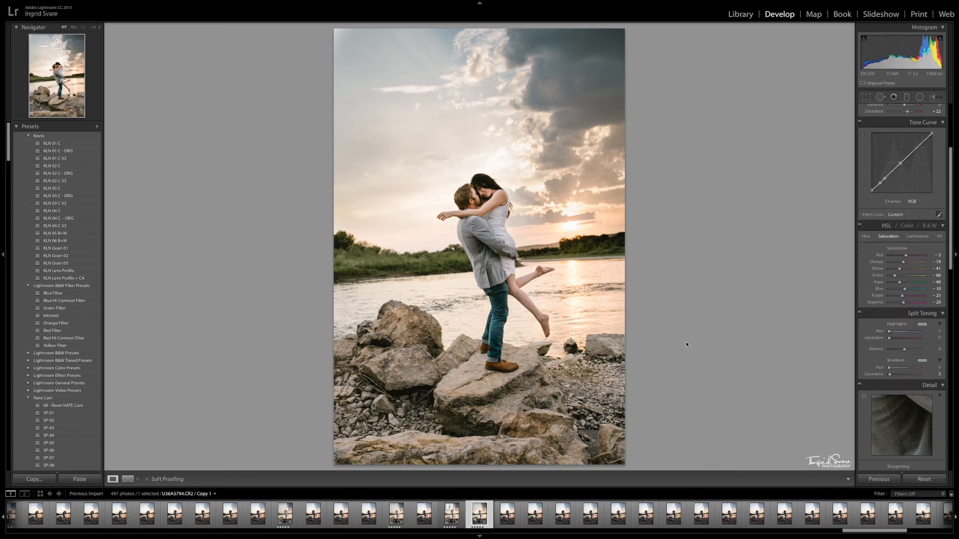